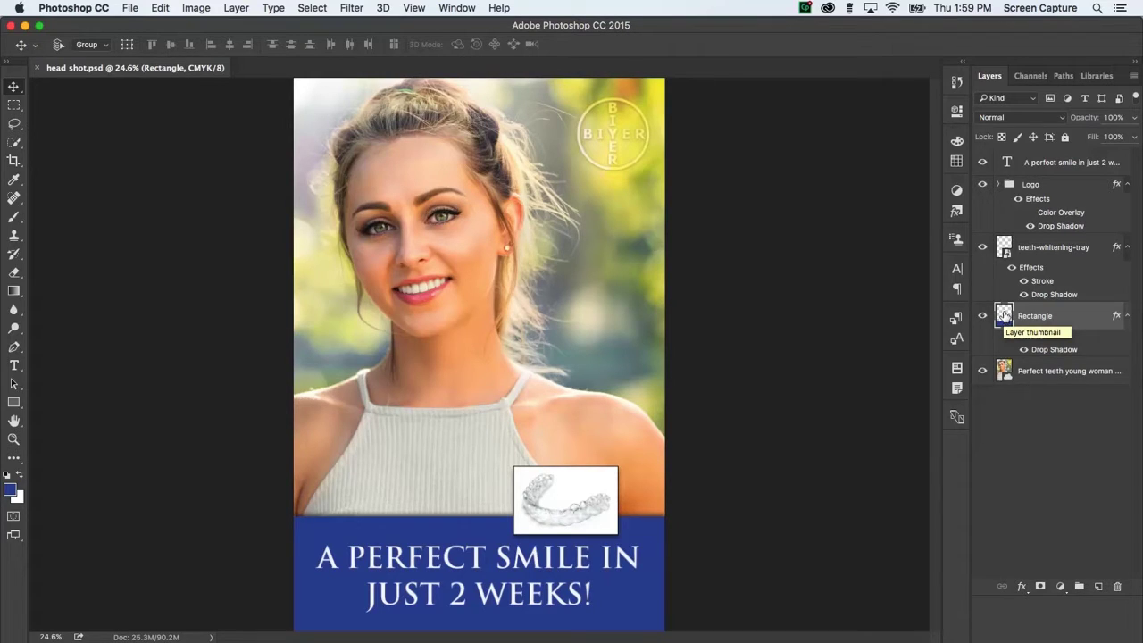
- Select the Rectangle layer's banner pixels and bring up the Fill dialog for them
right_click(1006, 316)
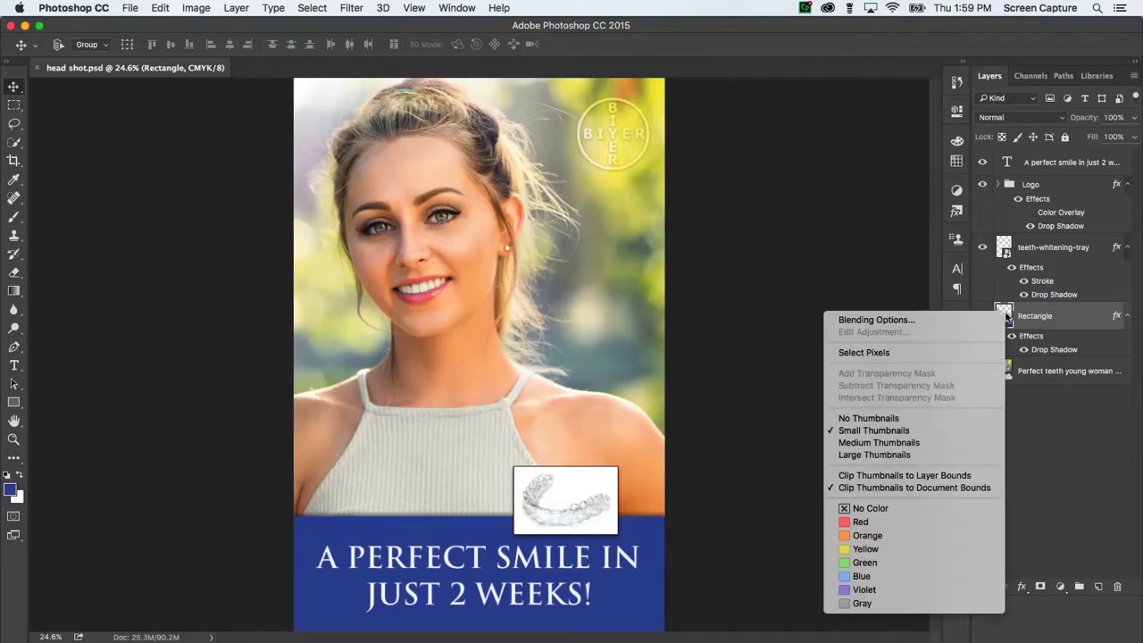
left_click(948, 353)
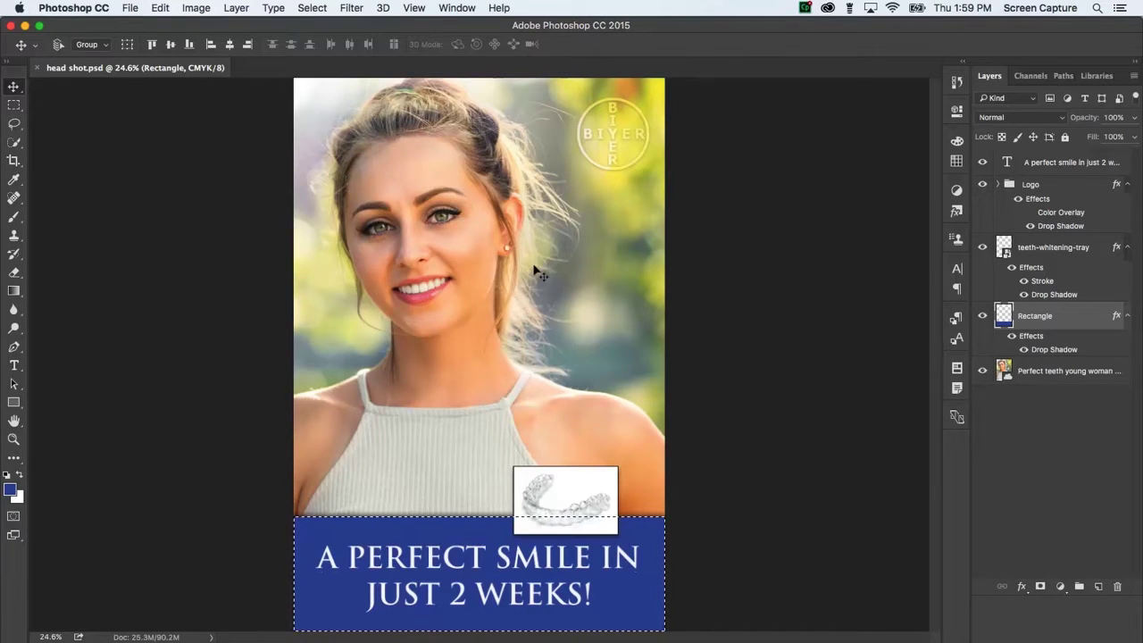
left_click(161, 8)
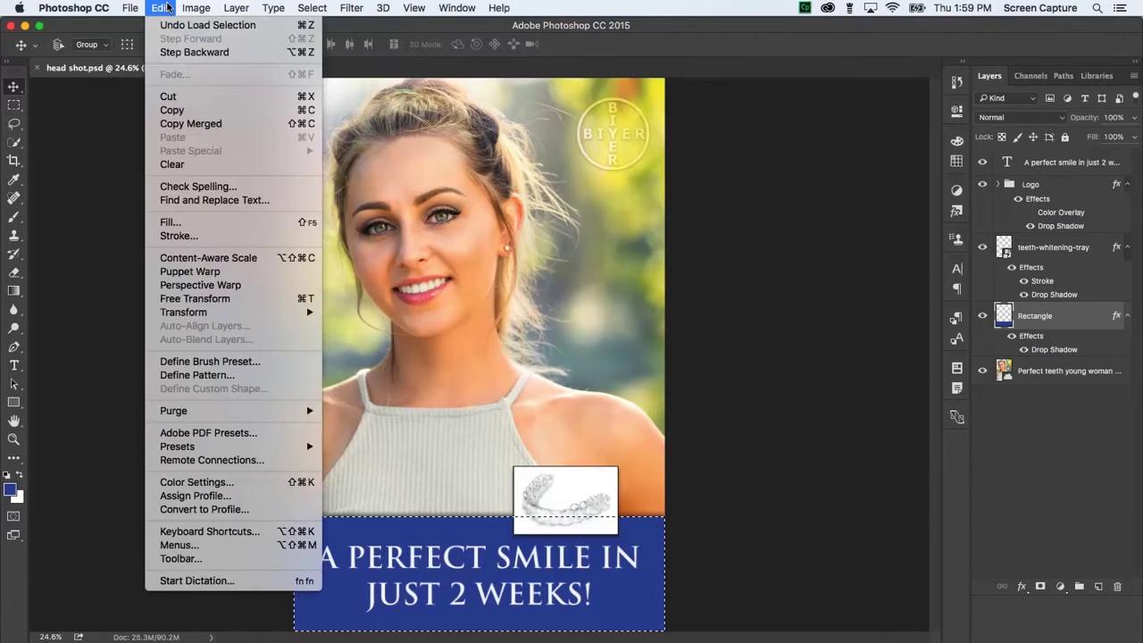
left_click(207, 224)
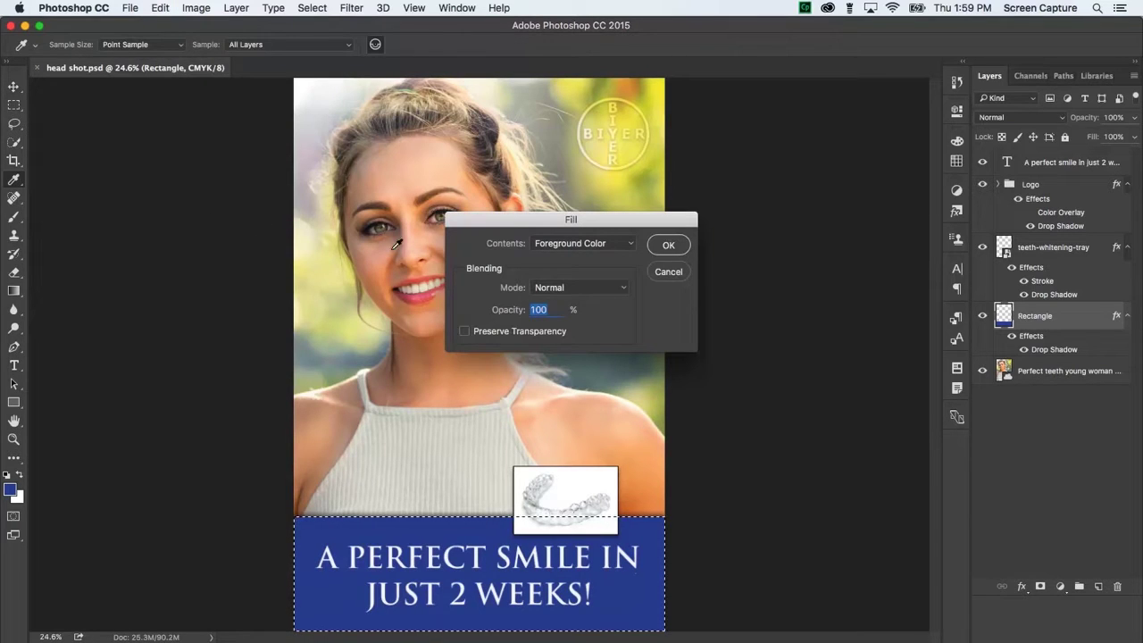
- Set the Fill contents to Color, using PANTONE 540 C from the PANTONE solid coated library
left_click(600, 246)
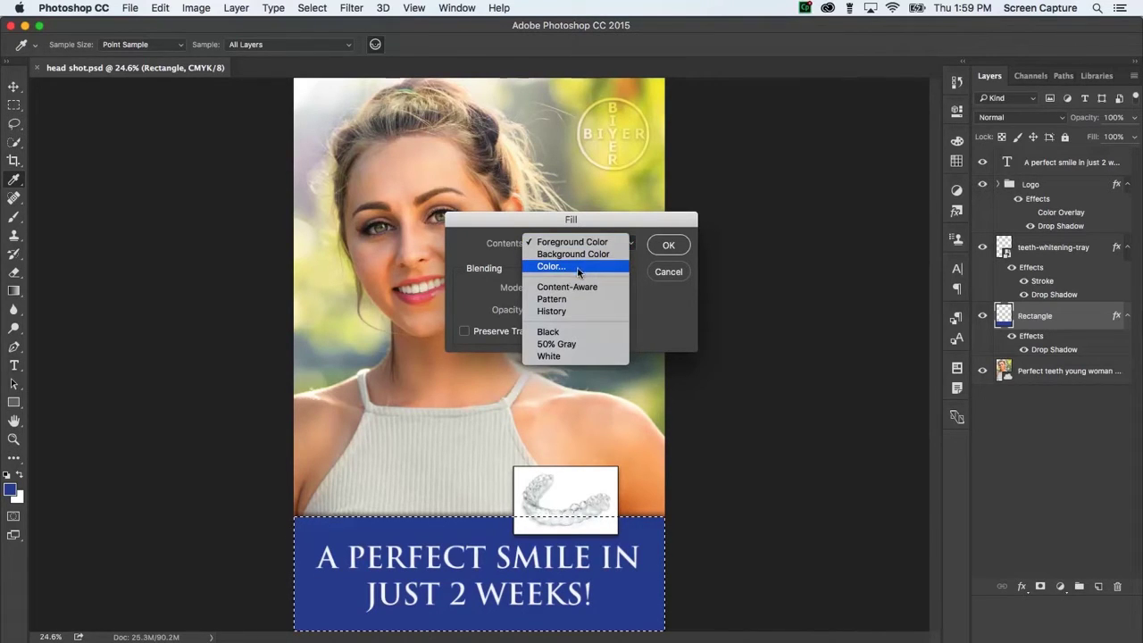
left_click(580, 268)
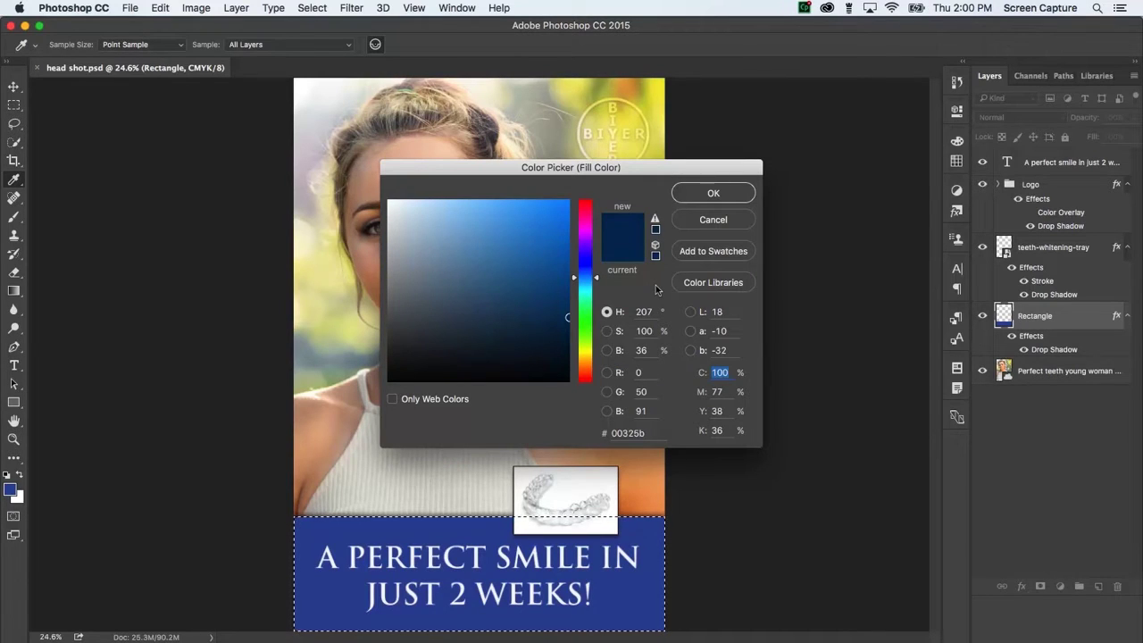
left_click(717, 283)
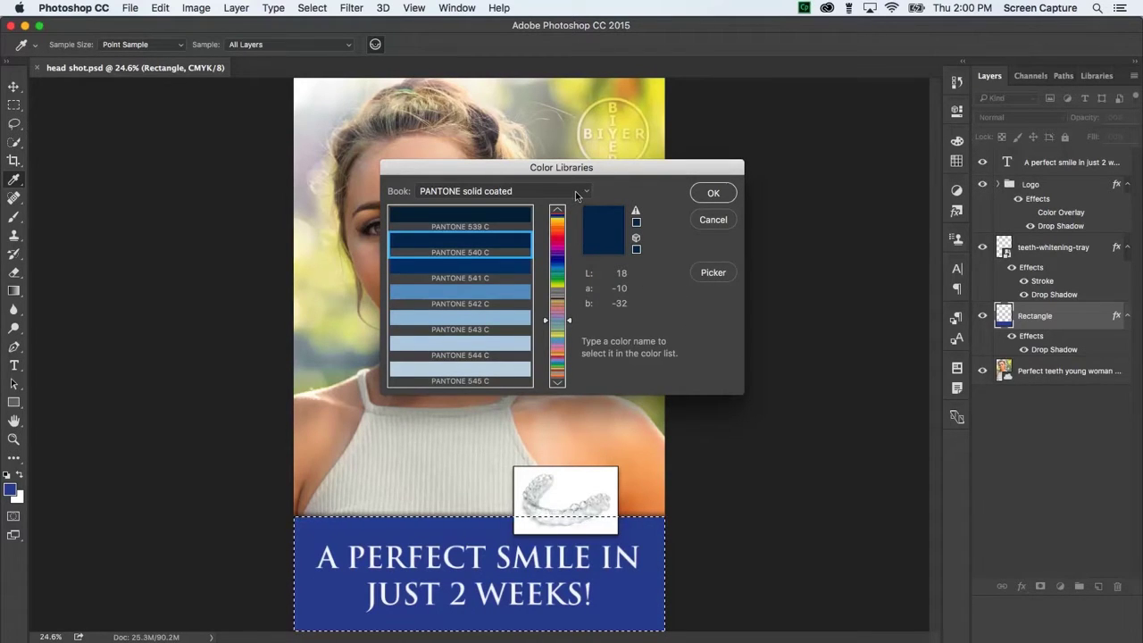
left_click(576, 193)
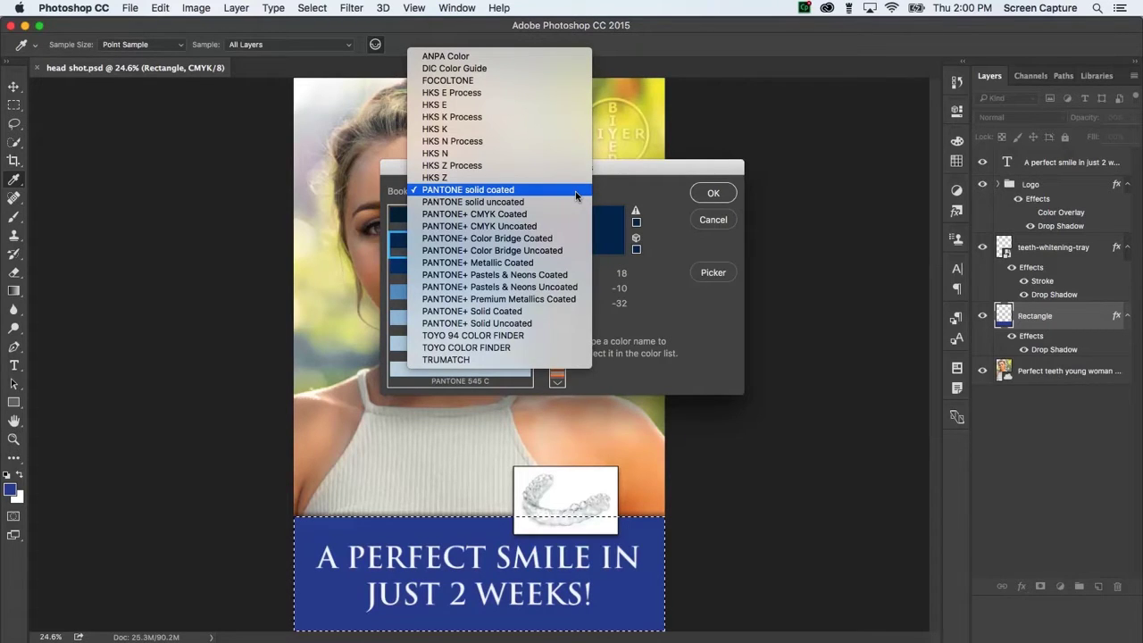
left_click(576, 193)
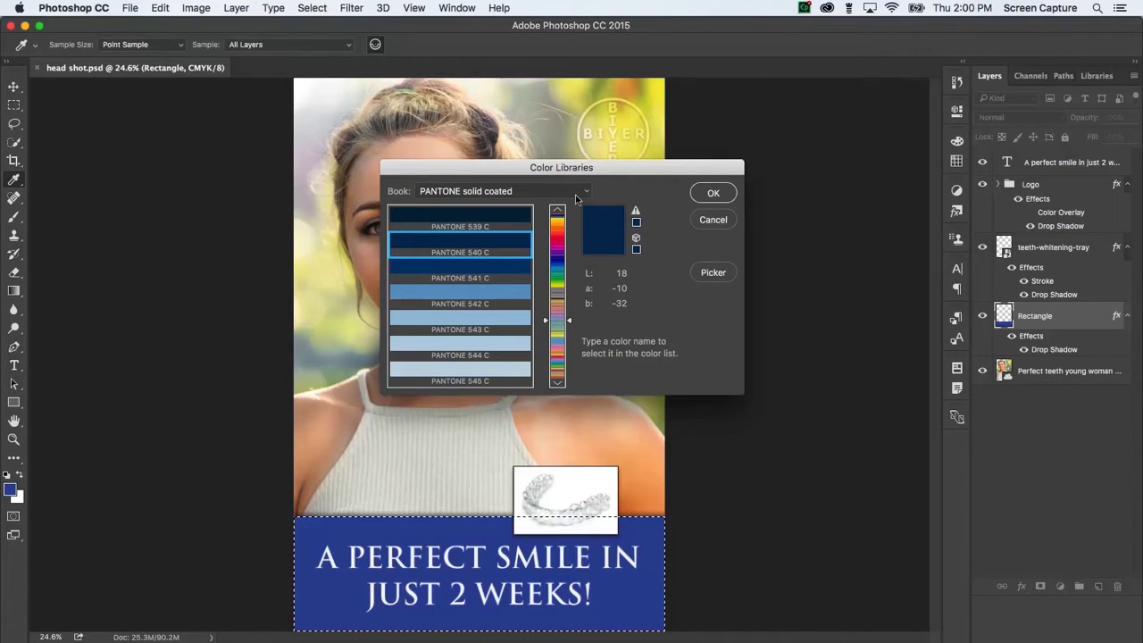
type("105")
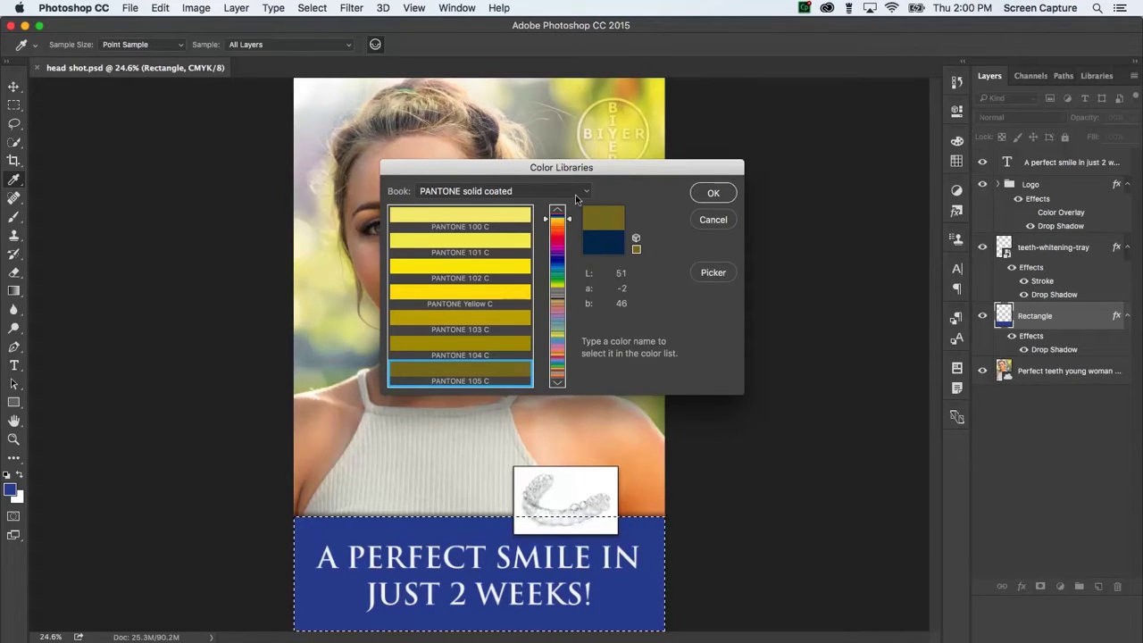
type("540")
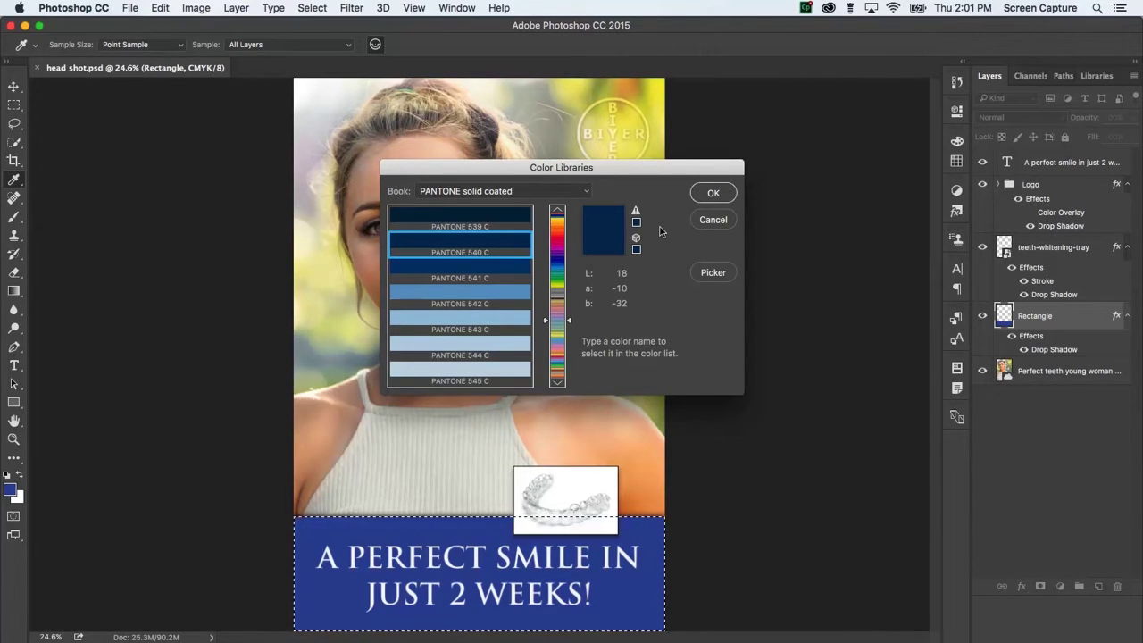
left_click(720, 191)
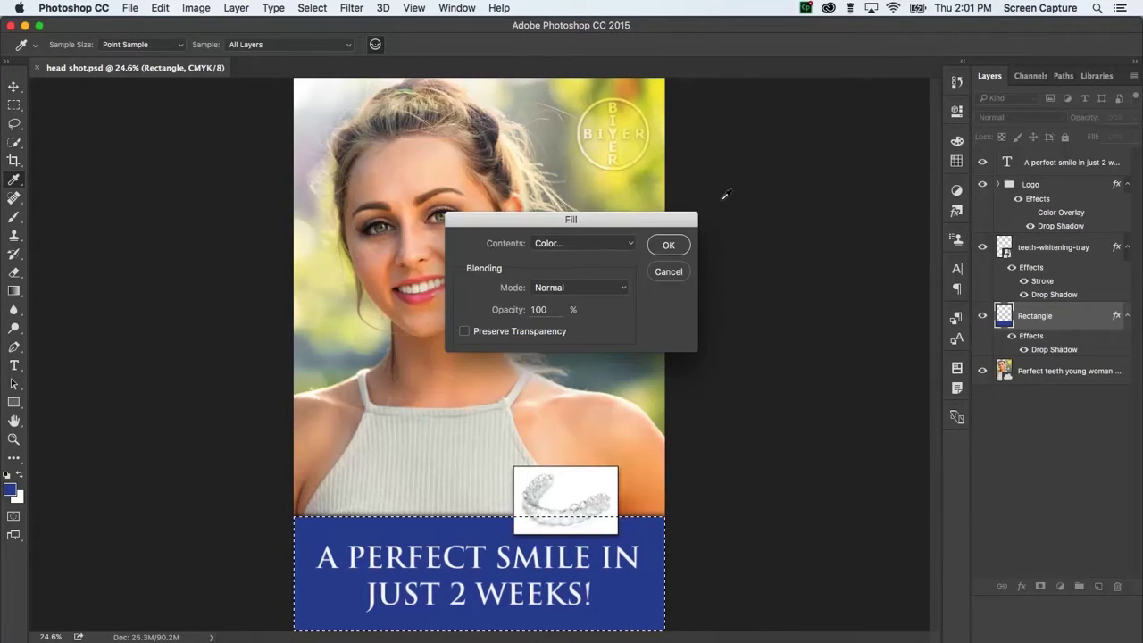
- Fill the banner selection with navy PANTONE 540 C, then deselect
left_click(658, 252)
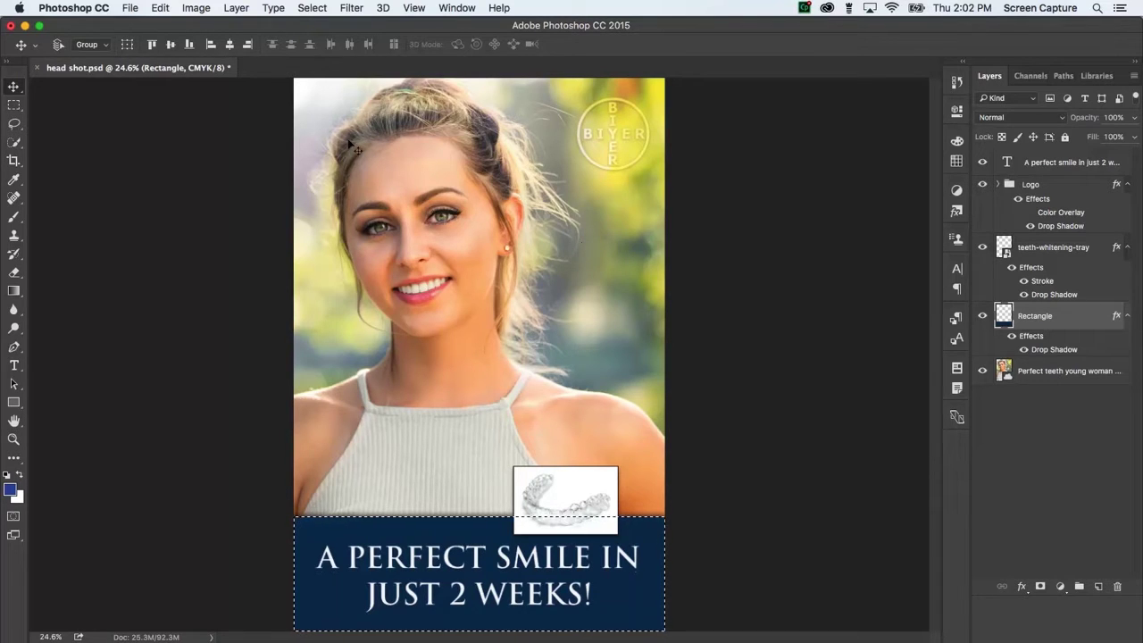
left_click(300, 9)
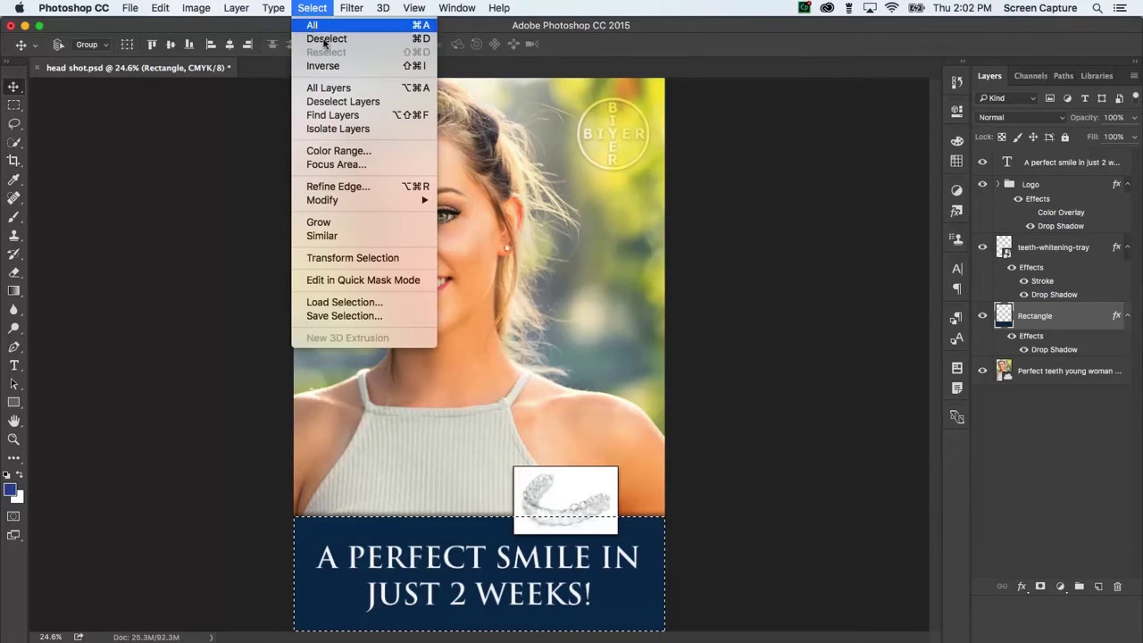
left_click(327, 39)
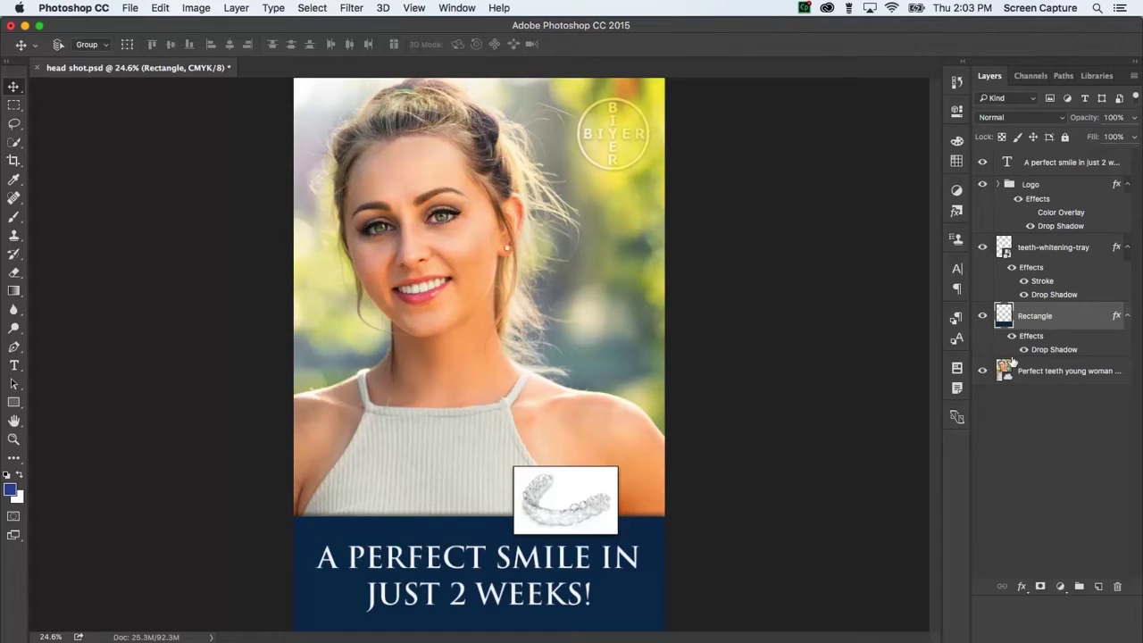
- Convert the Rectangle layer's Drop Shadow effect into a separate layer, accepting the warning
right_click(1054, 352)
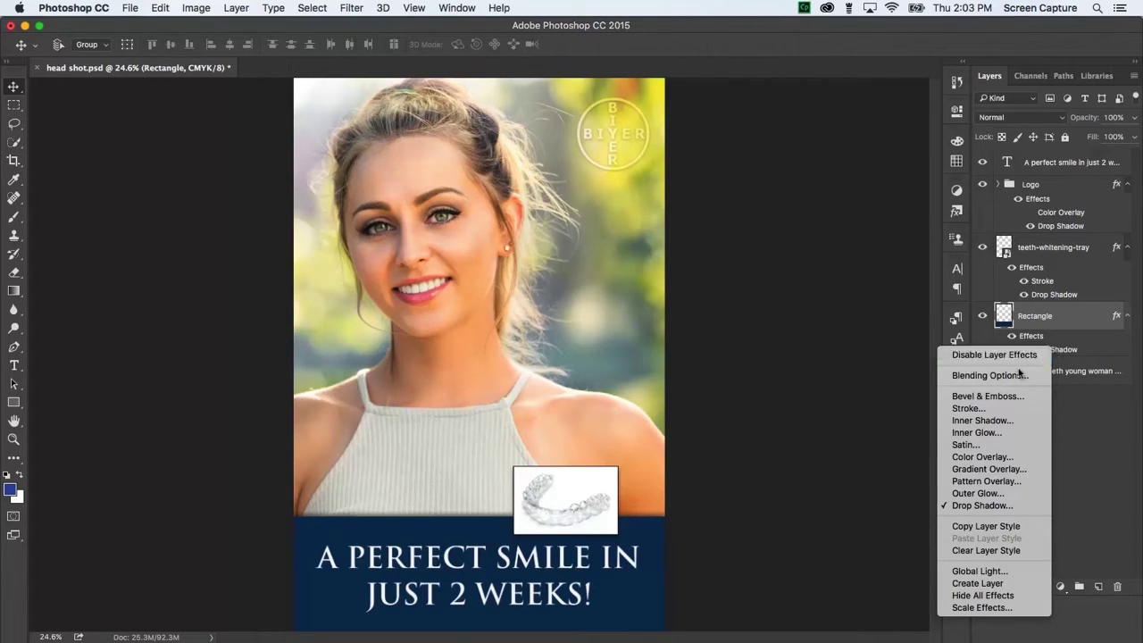
left_click(960, 585)
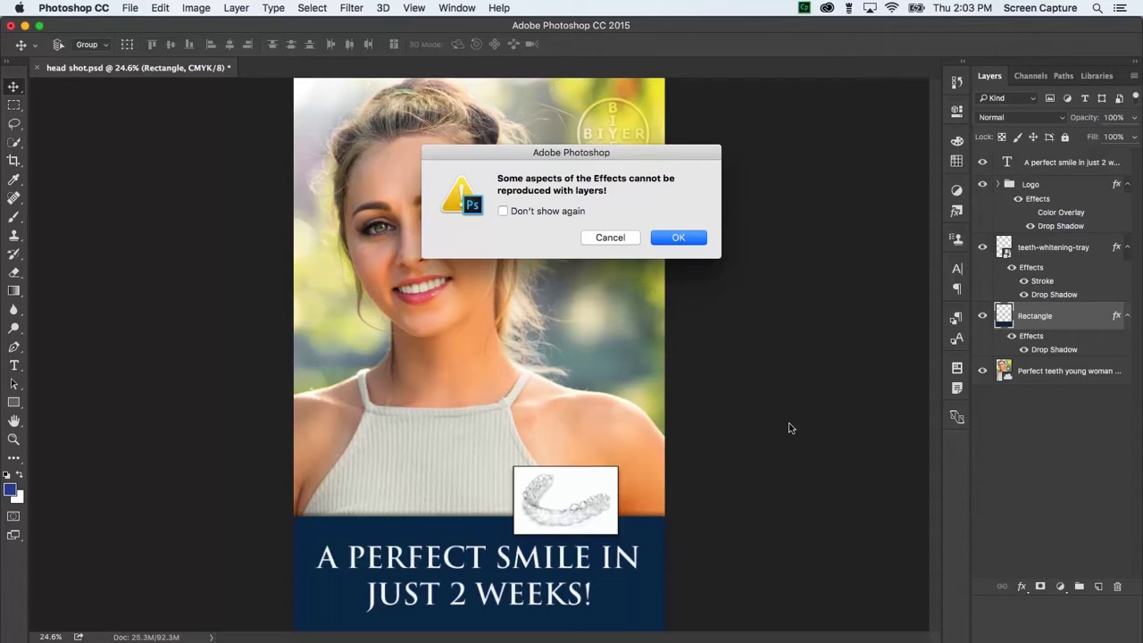
left_click(679, 238)
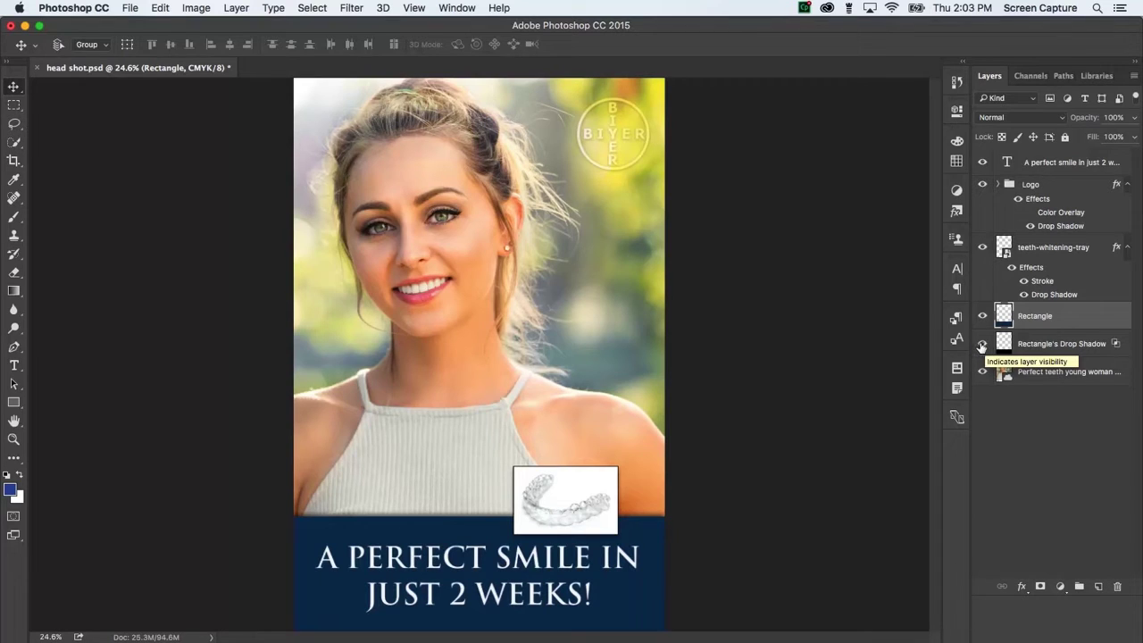
- Solo the 'Rectangle's Drop Shadow' layer to inspect it, then restore all layers
left_click(982, 344, "alt")
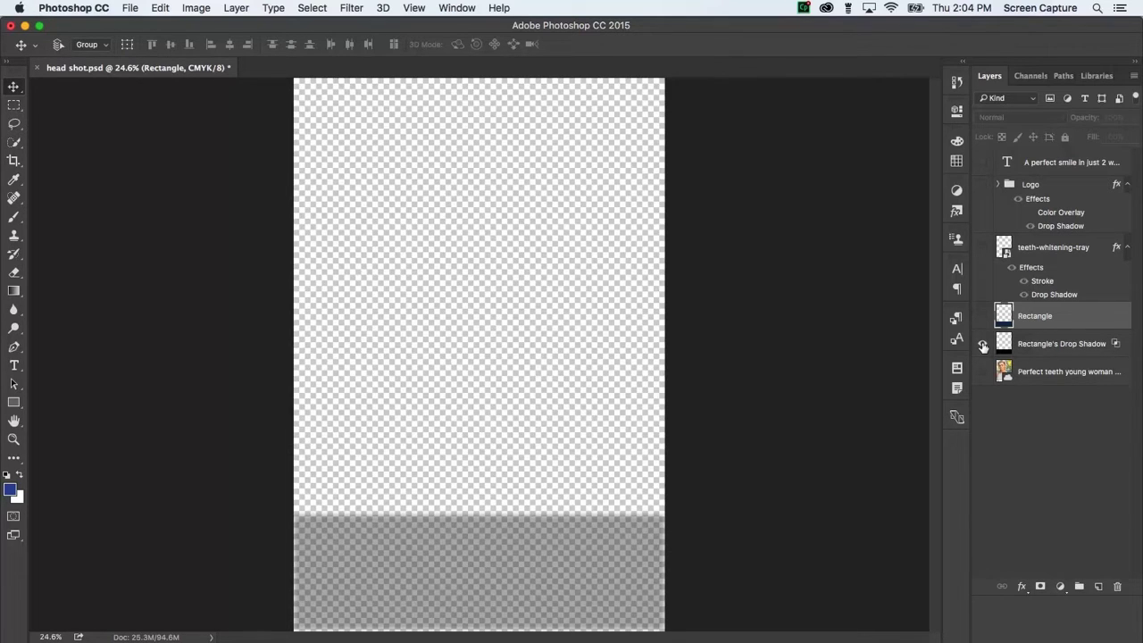
left_click(982, 344, "alt")
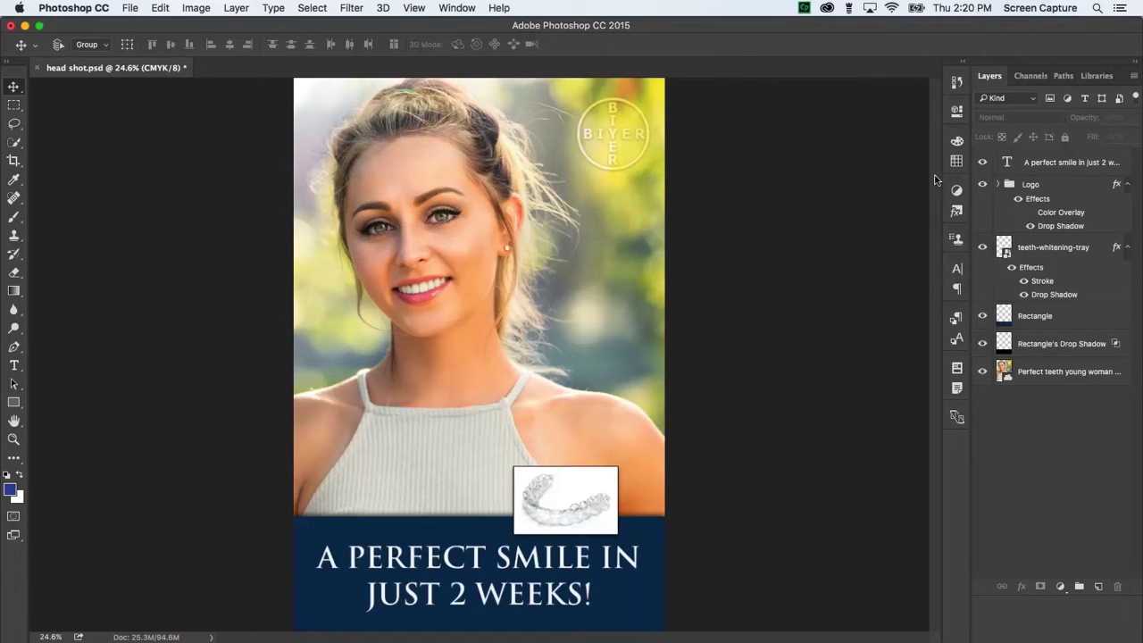
left_click(1028, 76)
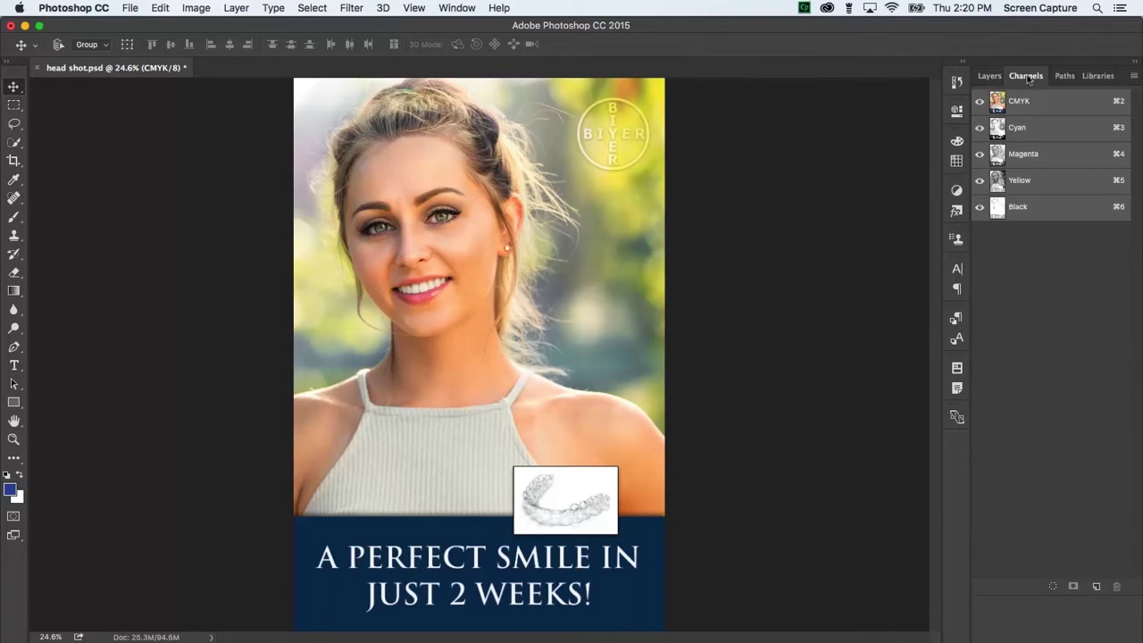
left_click(457, 8)
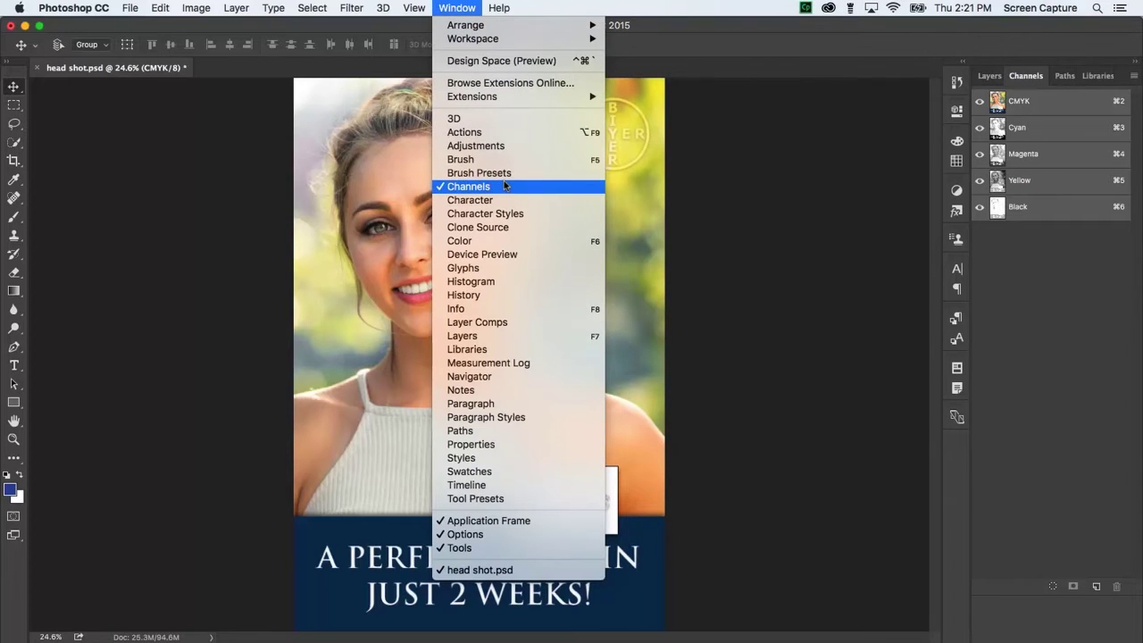
left_click(1039, 305)
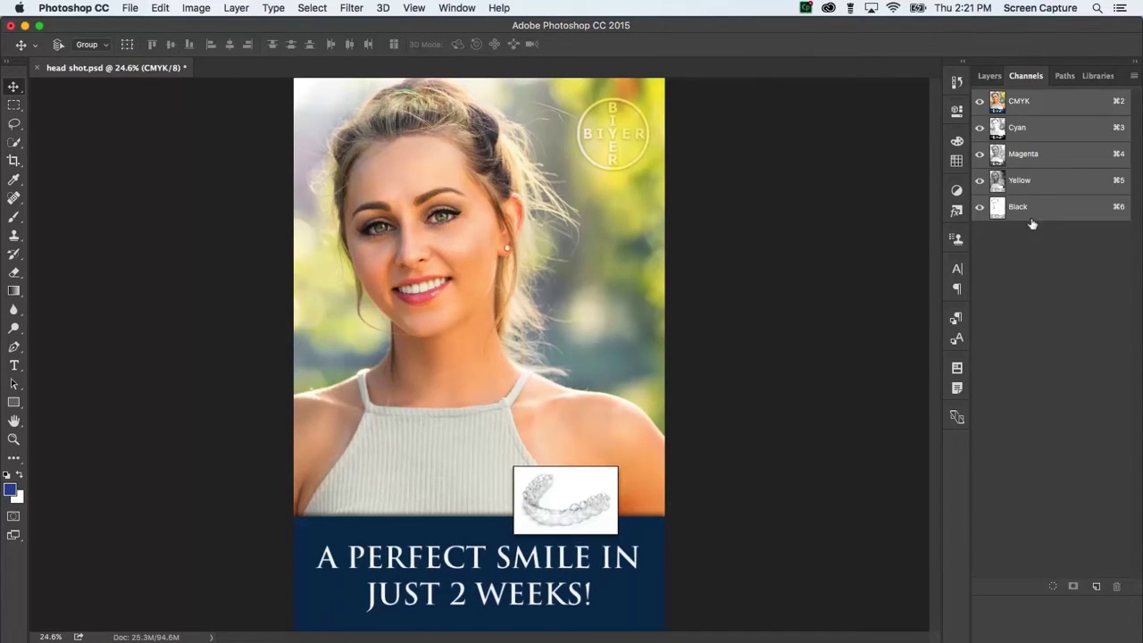
left_click(1027, 127)
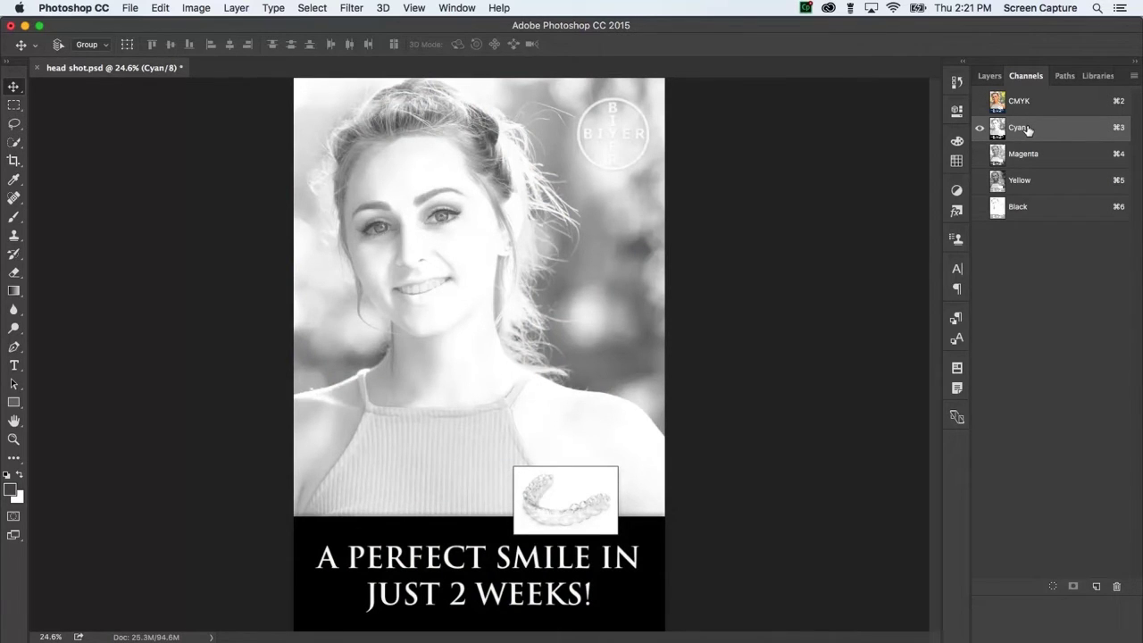
left_click(1027, 156)
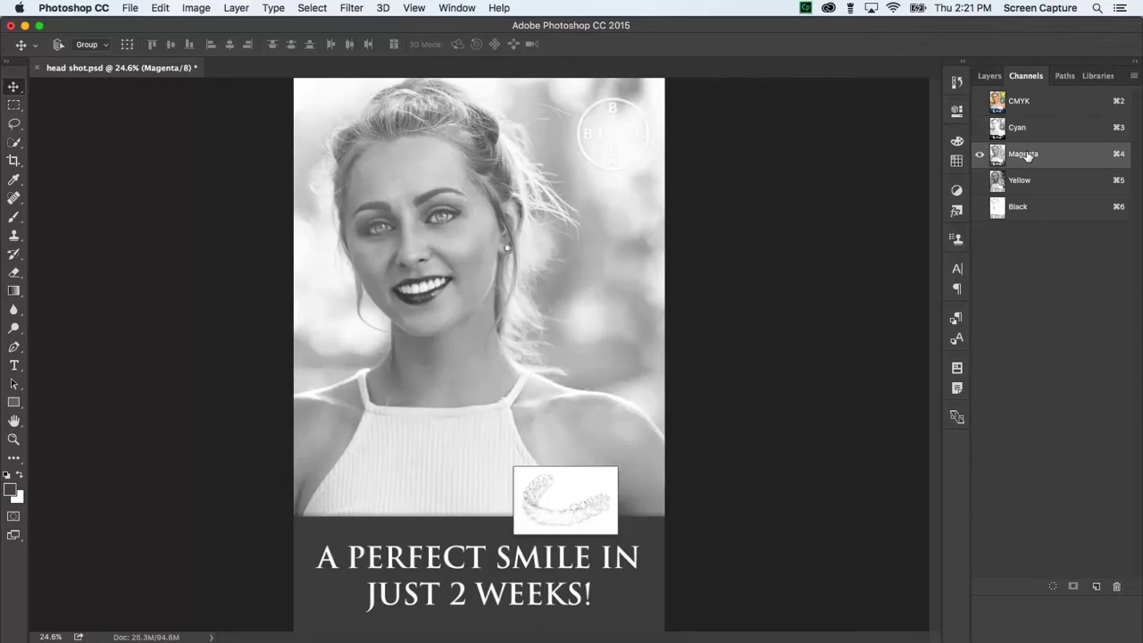
left_click(1034, 183)
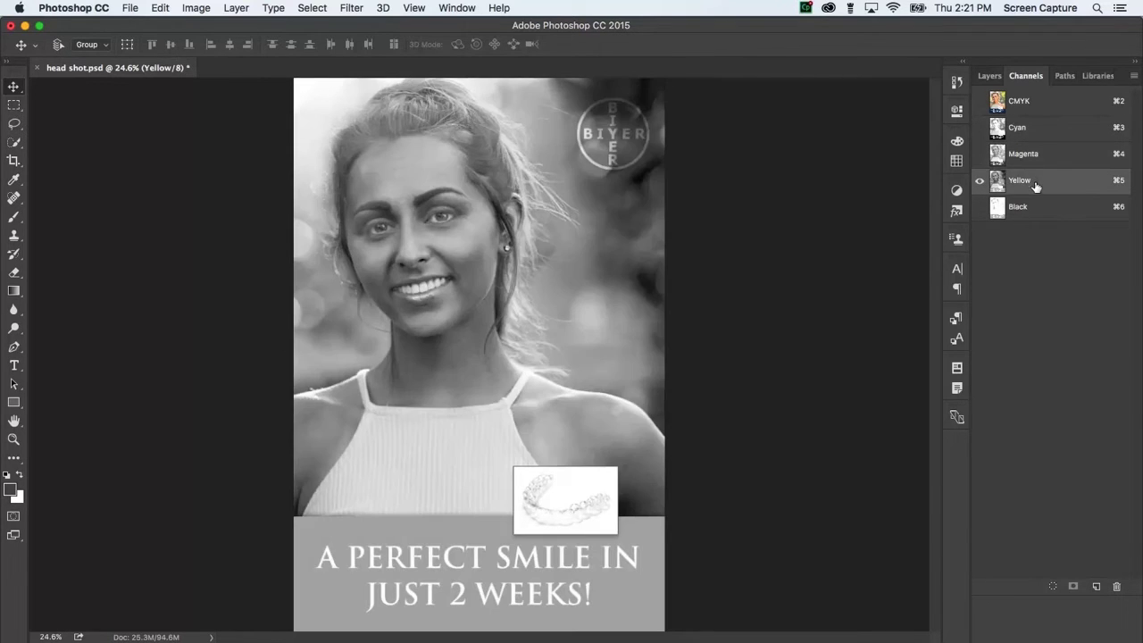
left_click(1031, 208)
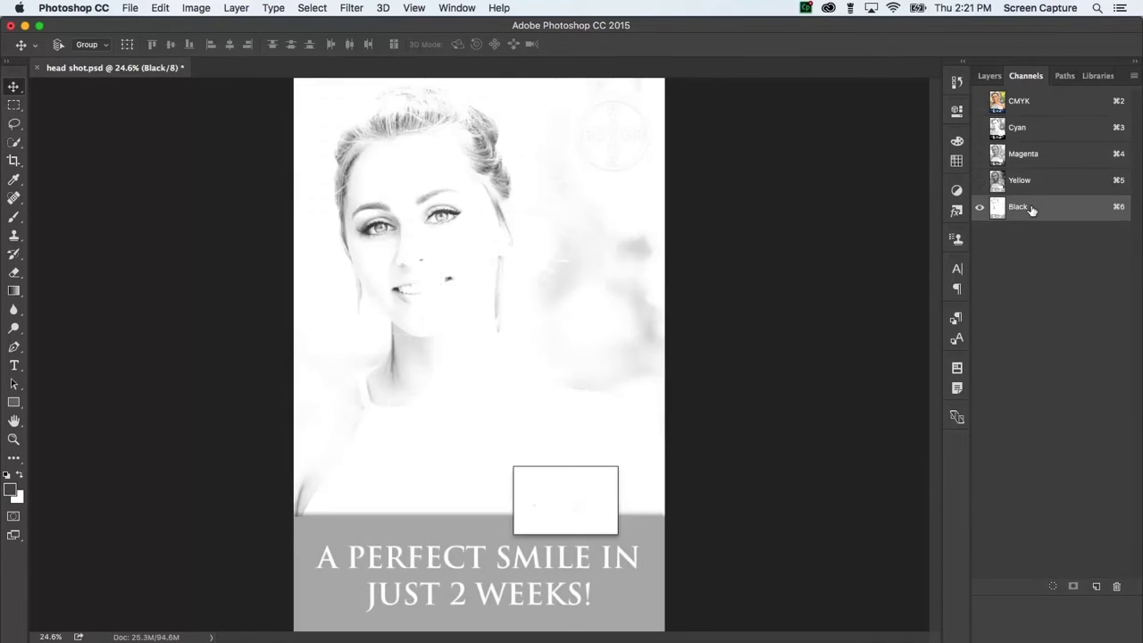
left_click(1027, 103)
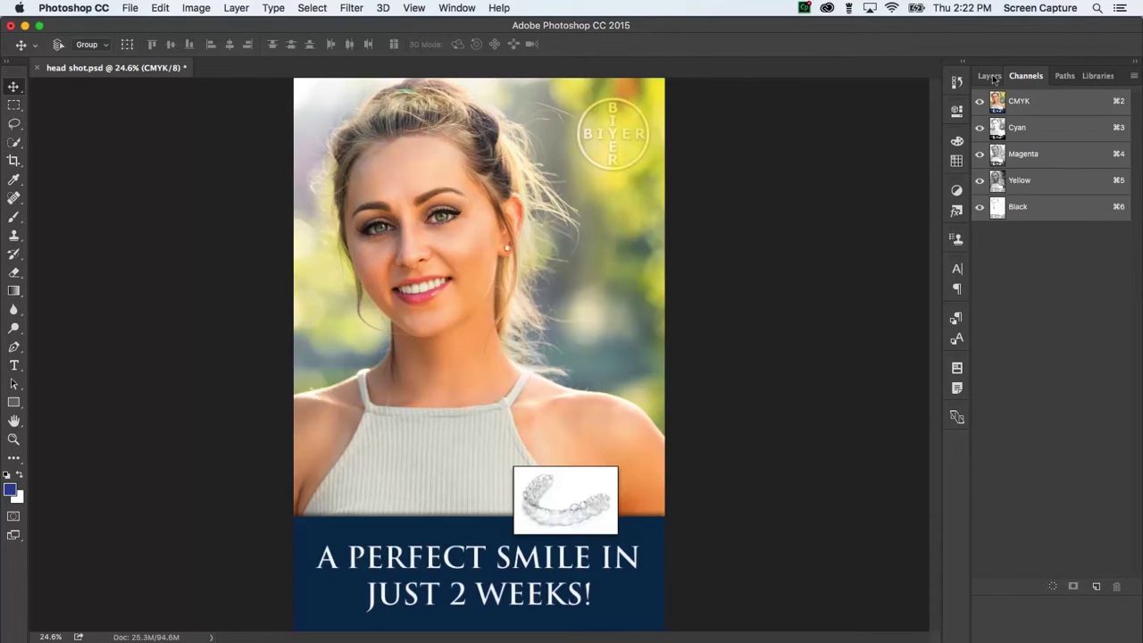
- Back in Layers, select the Rectangle banner's pixels, copy them, and deselect
left_click(989, 76)
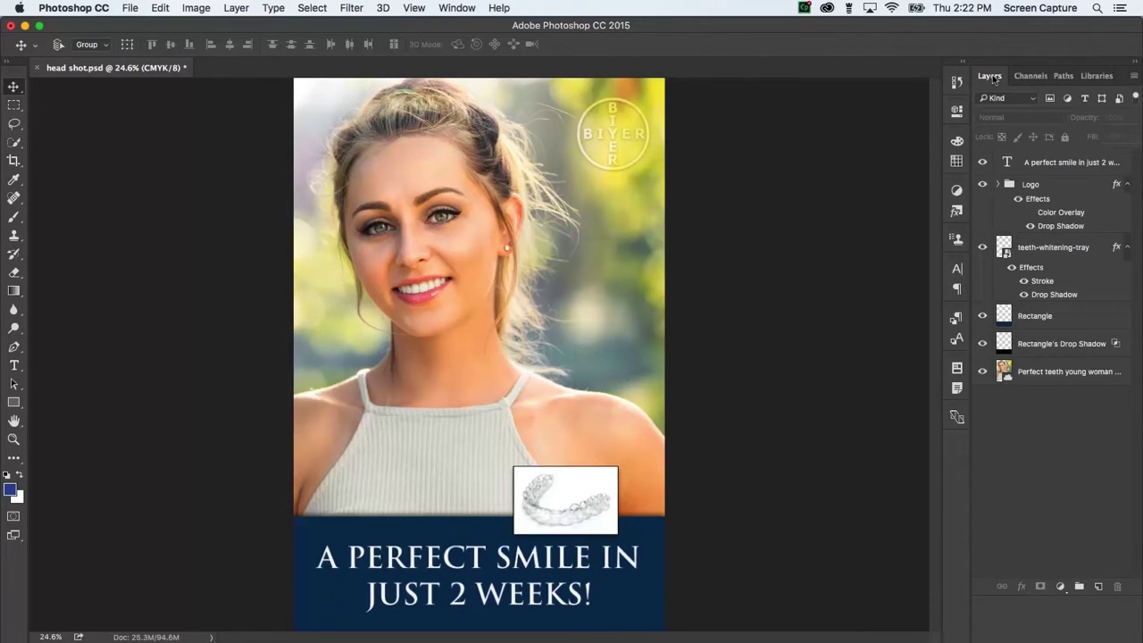
right_click(1004, 318)
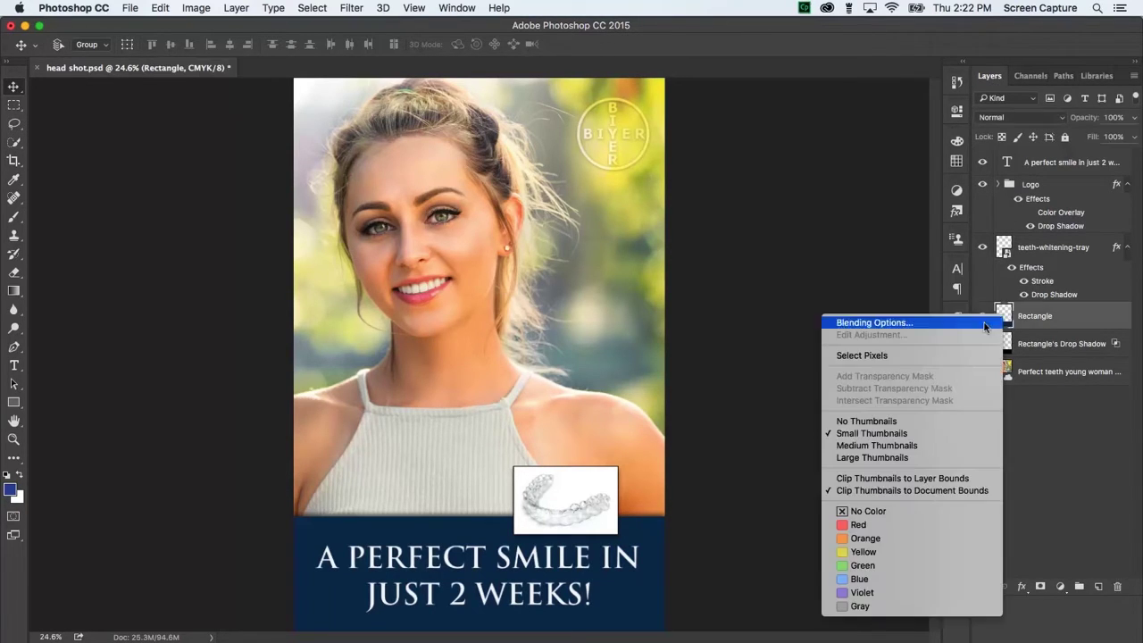
left_click(926, 354)
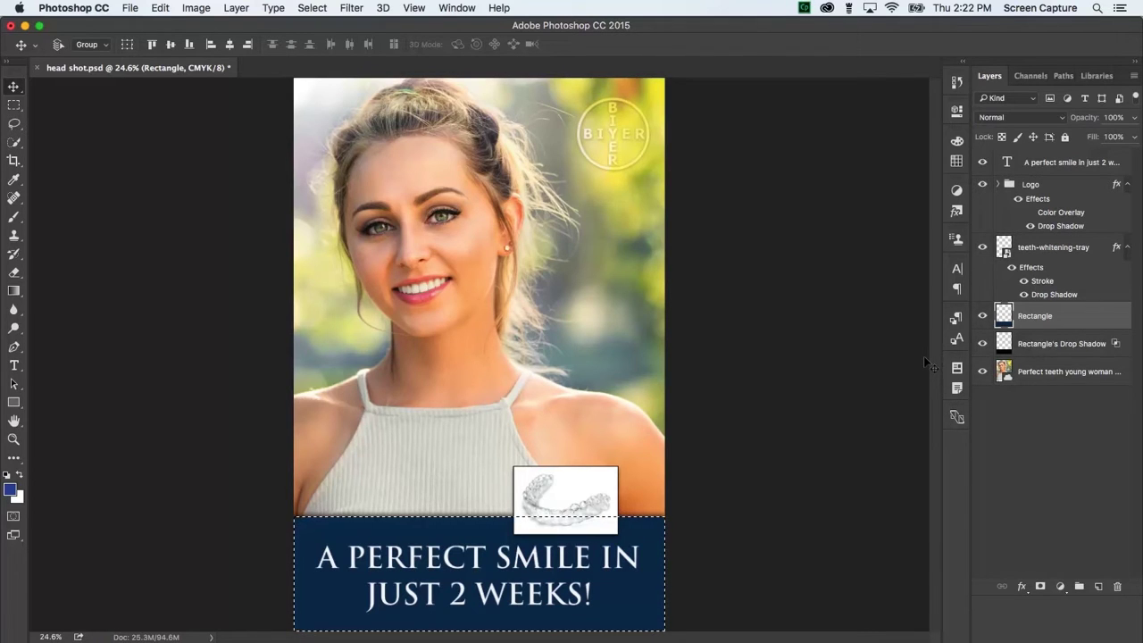
left_click(159, 8)
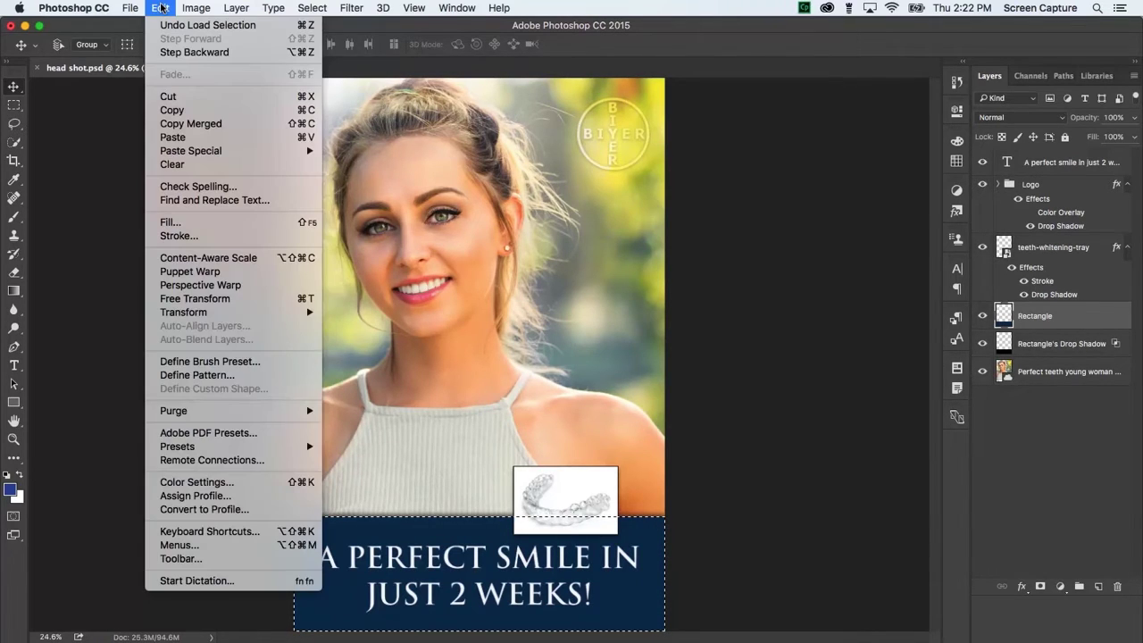
left_click(191, 110)
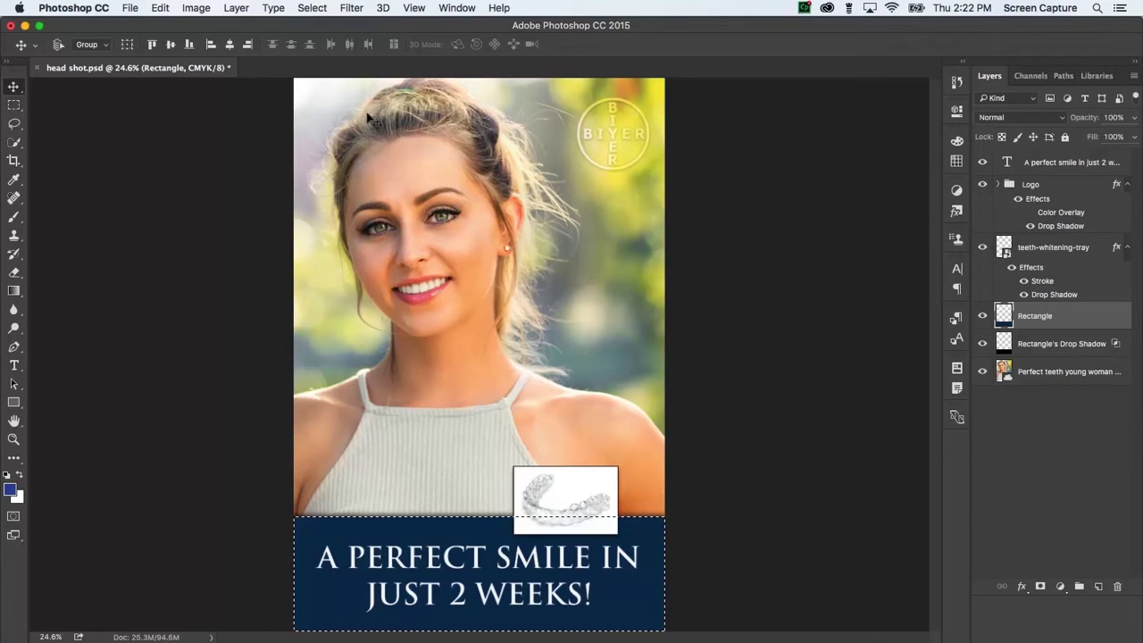
left_click(309, 8)
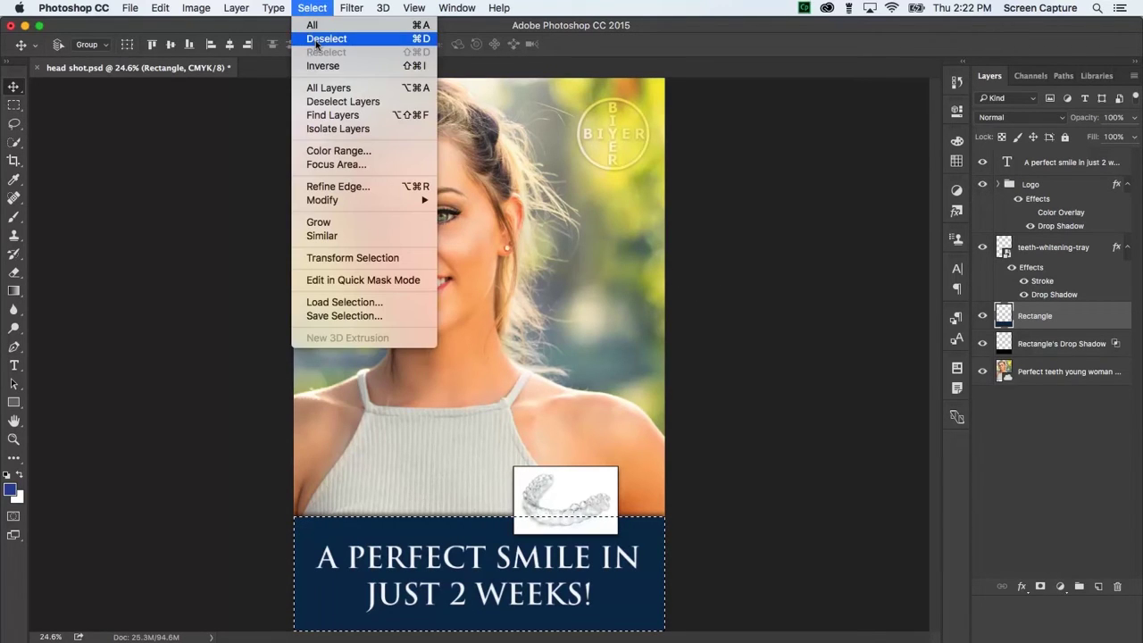
left_click(316, 41)
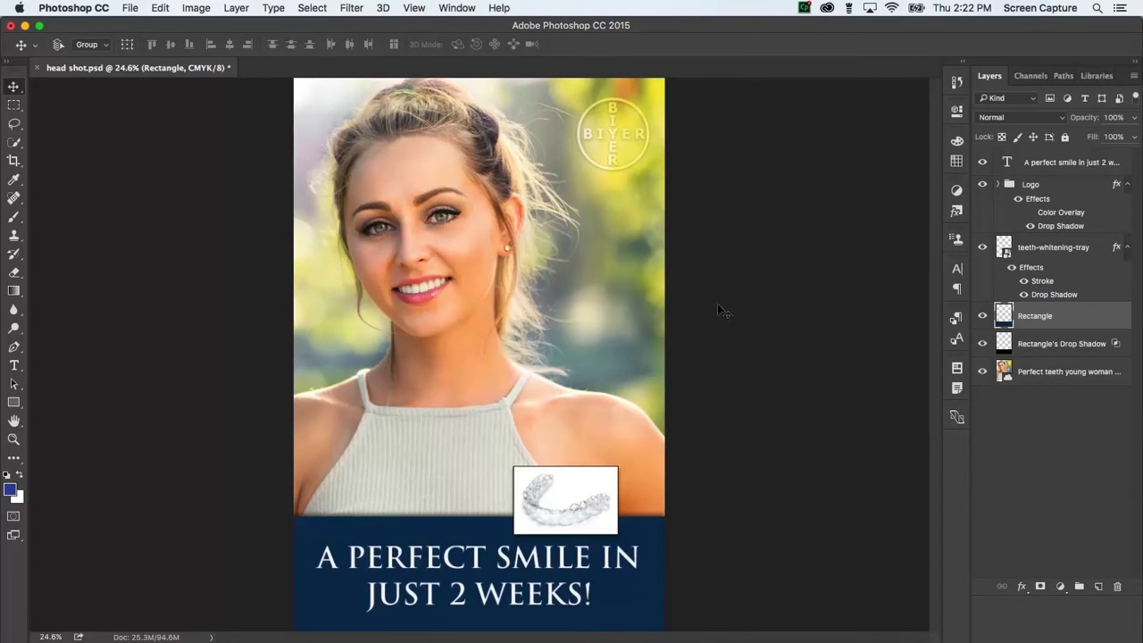
- Hide the Rectangle layer and open the Channels panel flyout menu
left_click(982, 316)
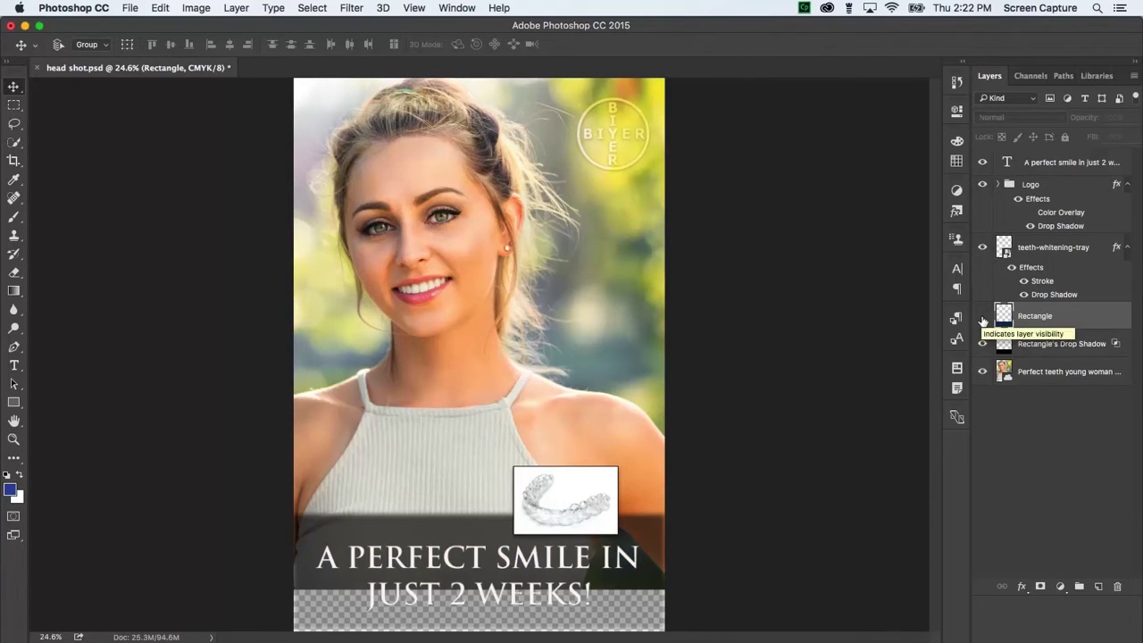
left_click(1038, 78)
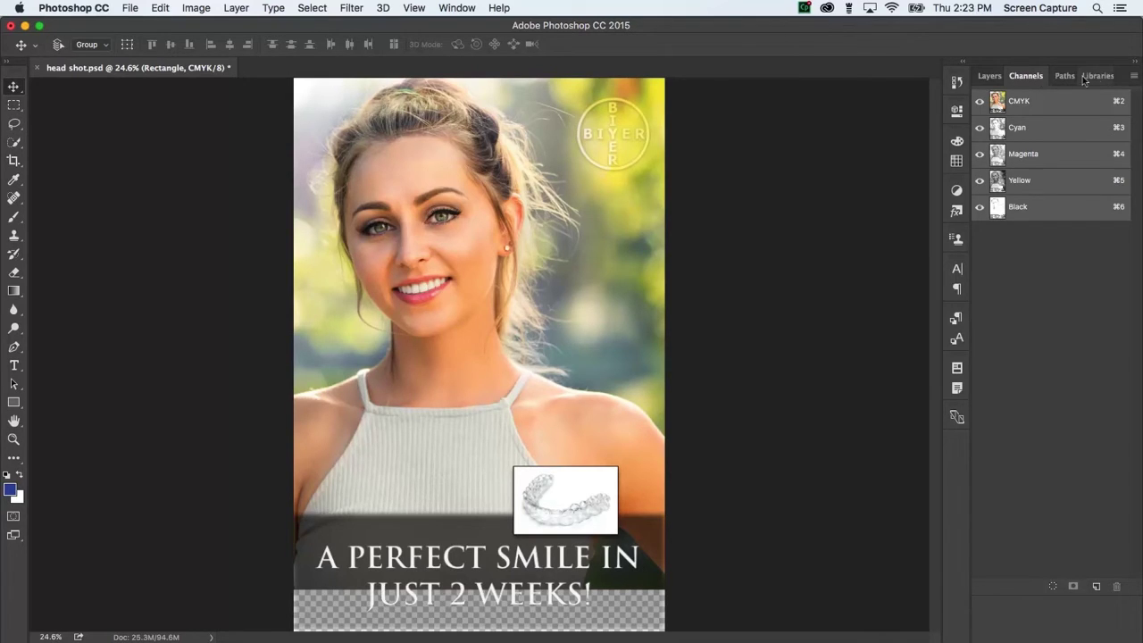
left_click(1136, 79)
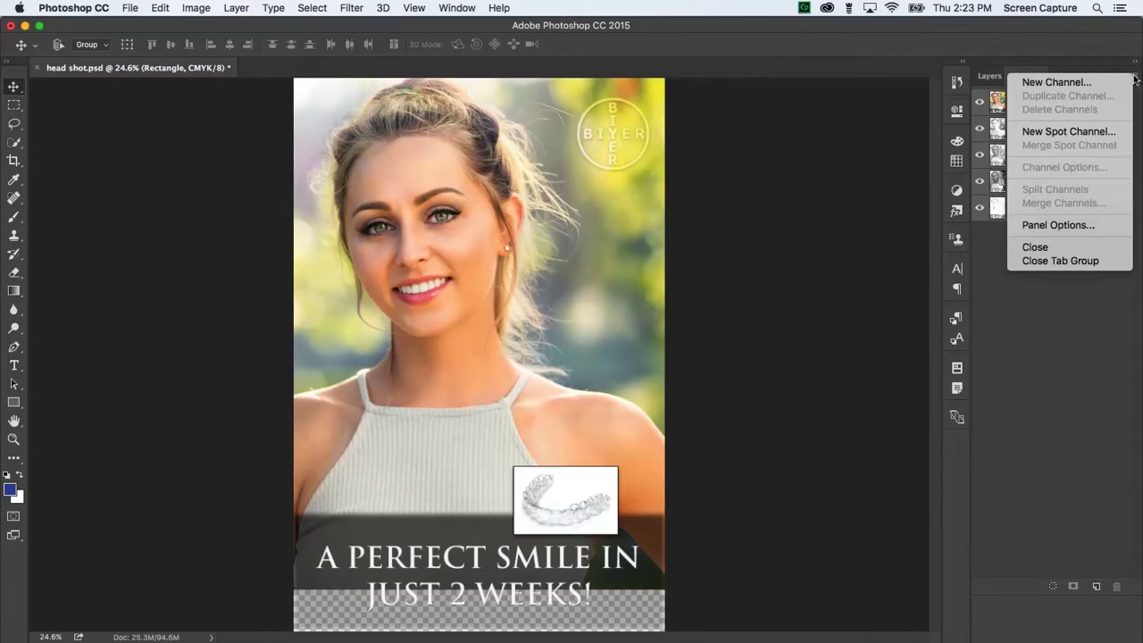
- Create a new spot channel with PANTONE 540 C ink and 100% solidity
left_click(1082, 133)
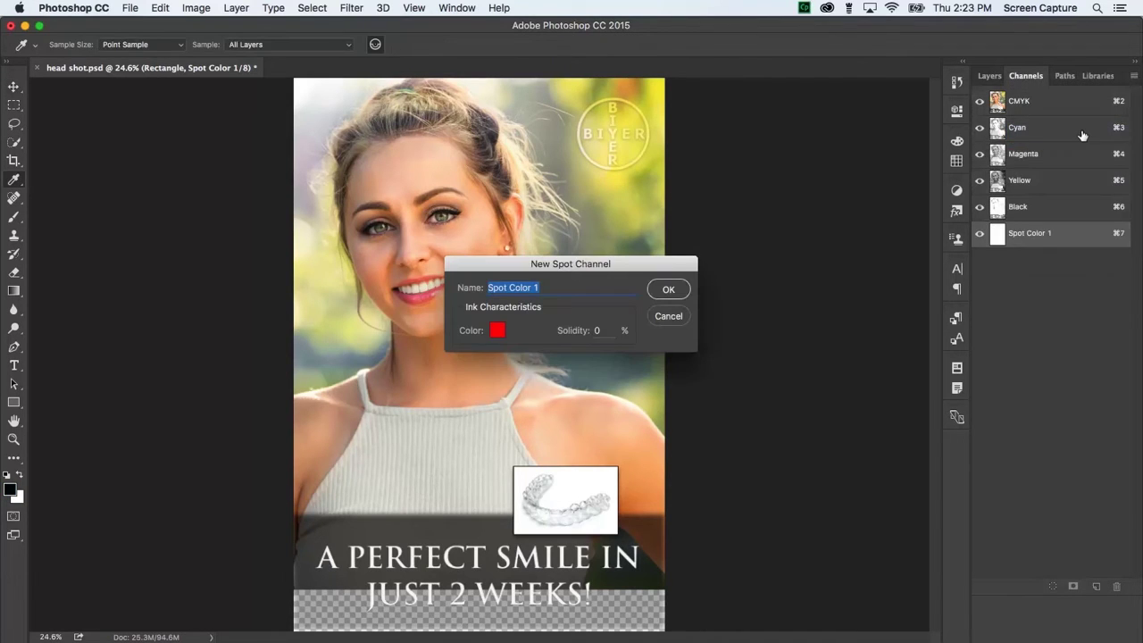
left_click(496, 330)
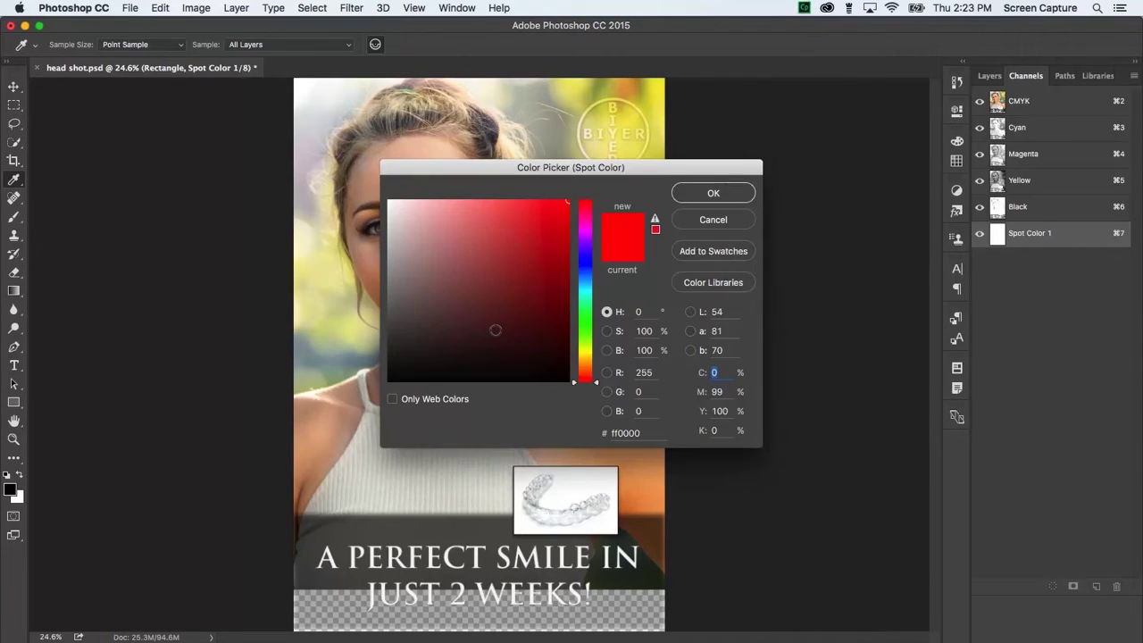
left_click(716, 284)
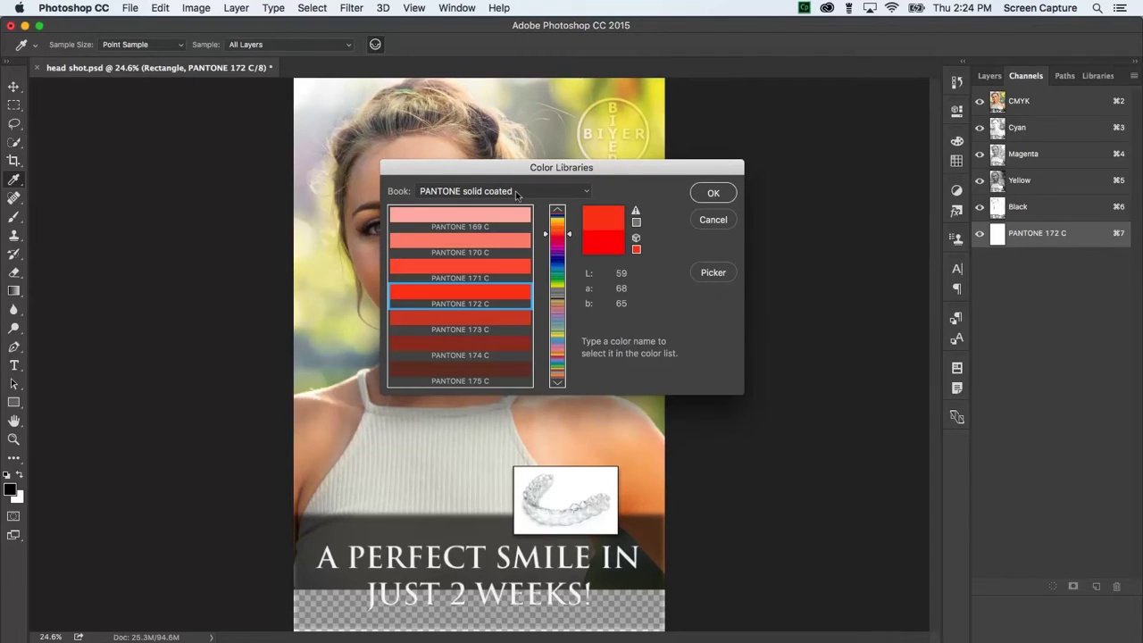
type("540")
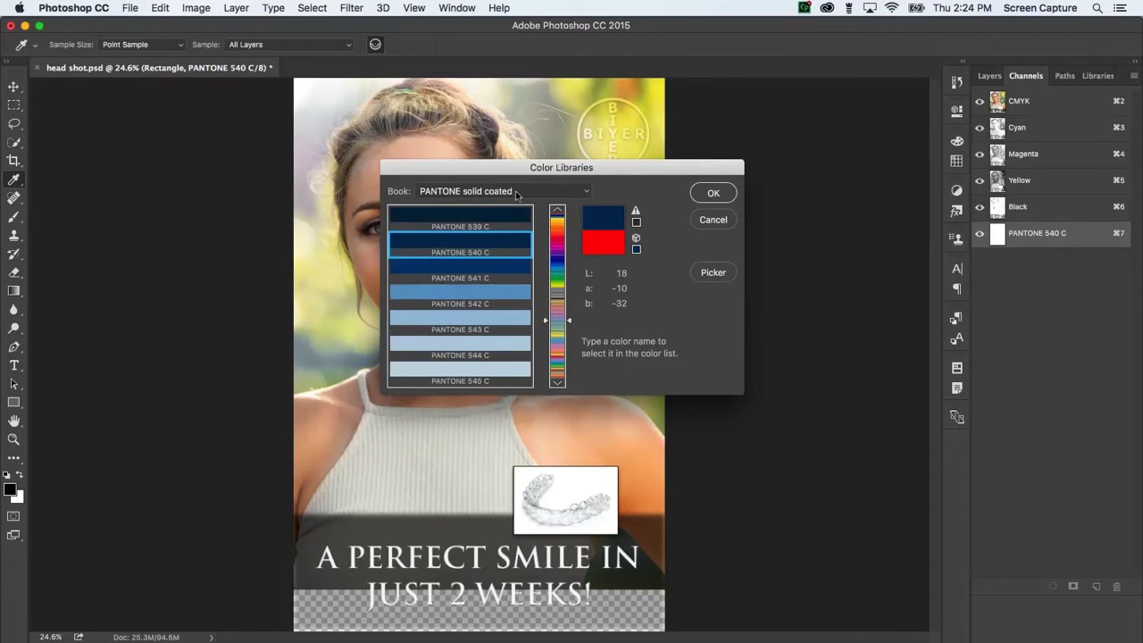
left_click(704, 193)
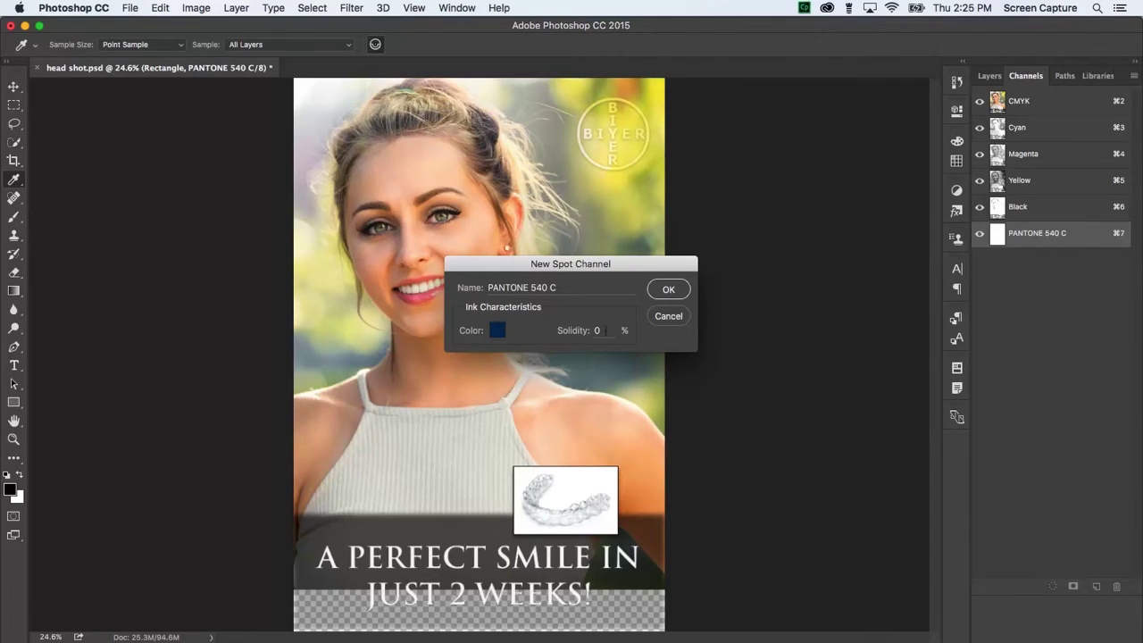
left_click(594, 332)
type("100")
- Confirm the PANTONE 540 C spot channel and Paste in Place the copied banner into it
left_click(670, 289)
key("v")
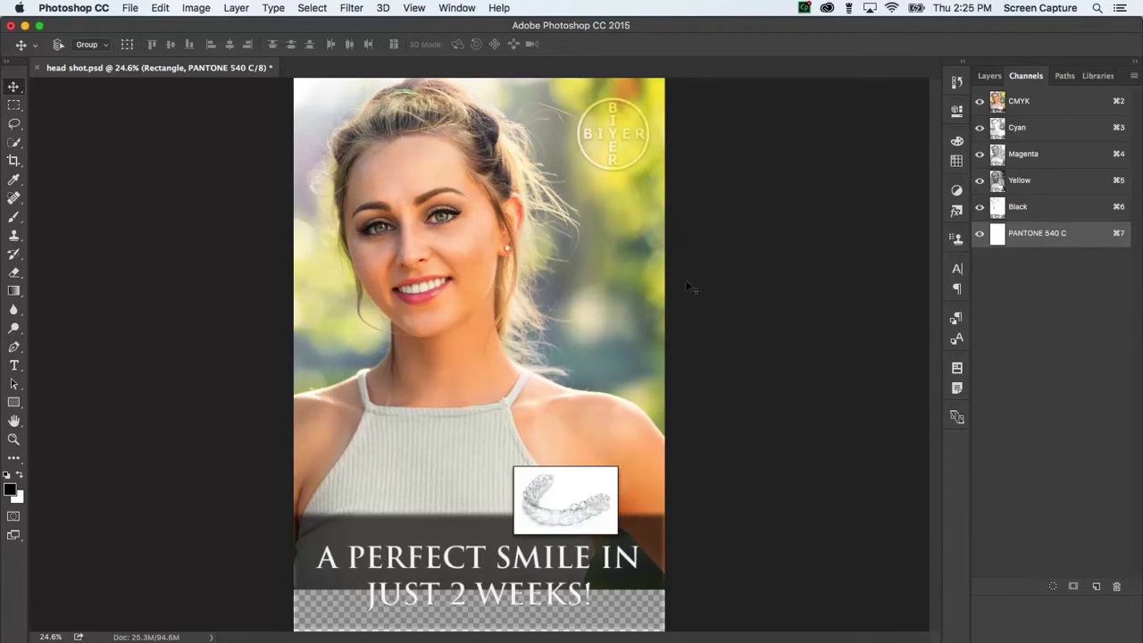
left_click(168, 8)
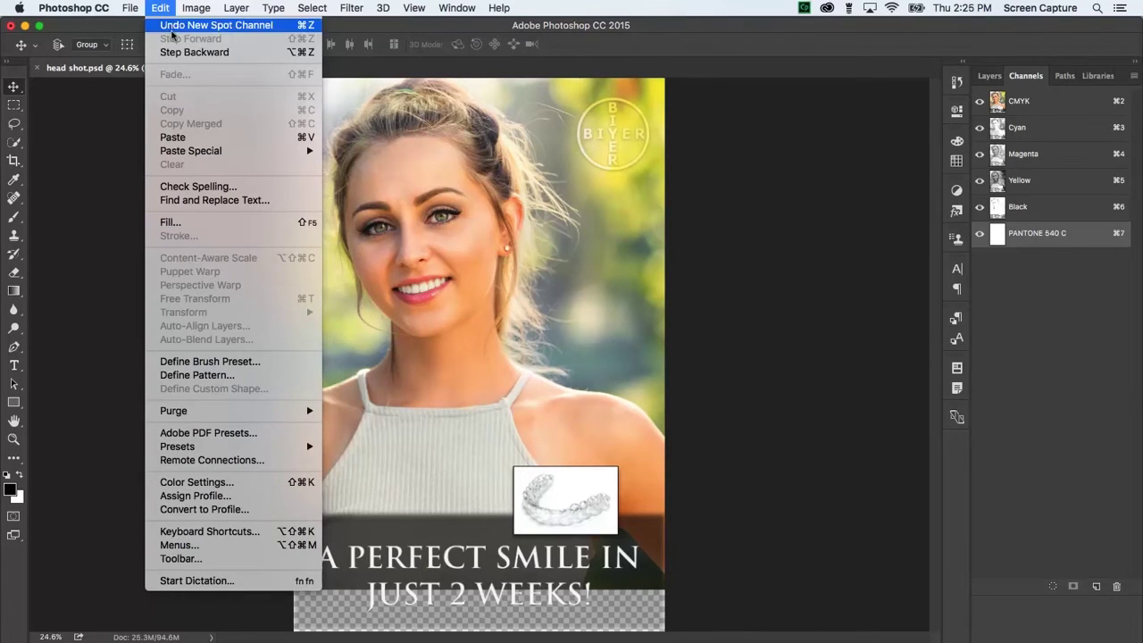
mouse_move(202, 154)
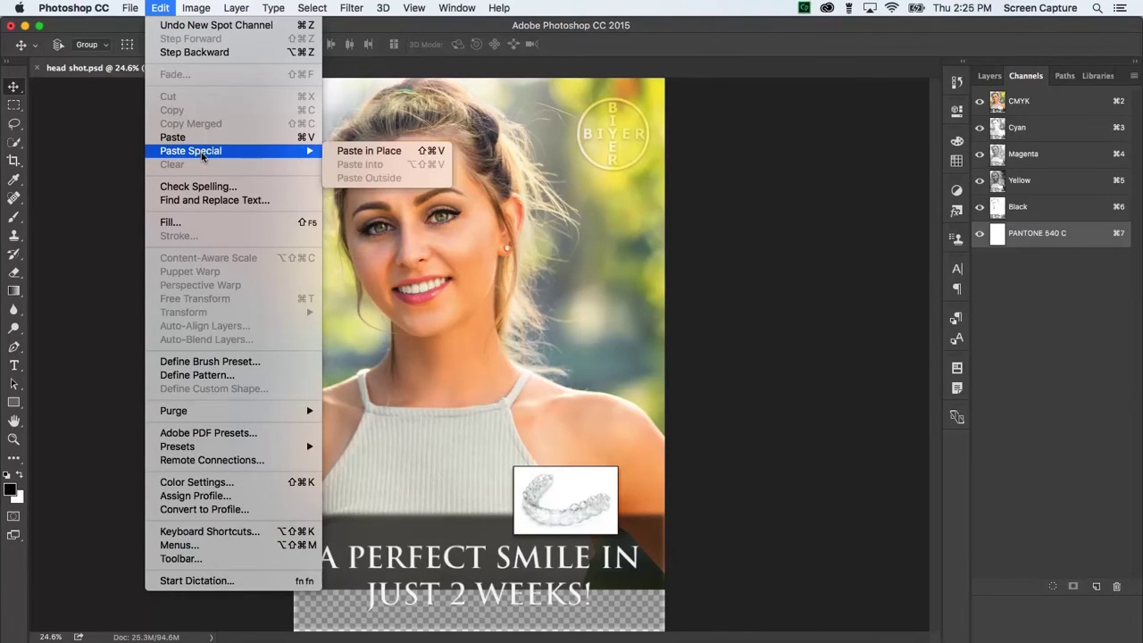
left_click(369, 151)
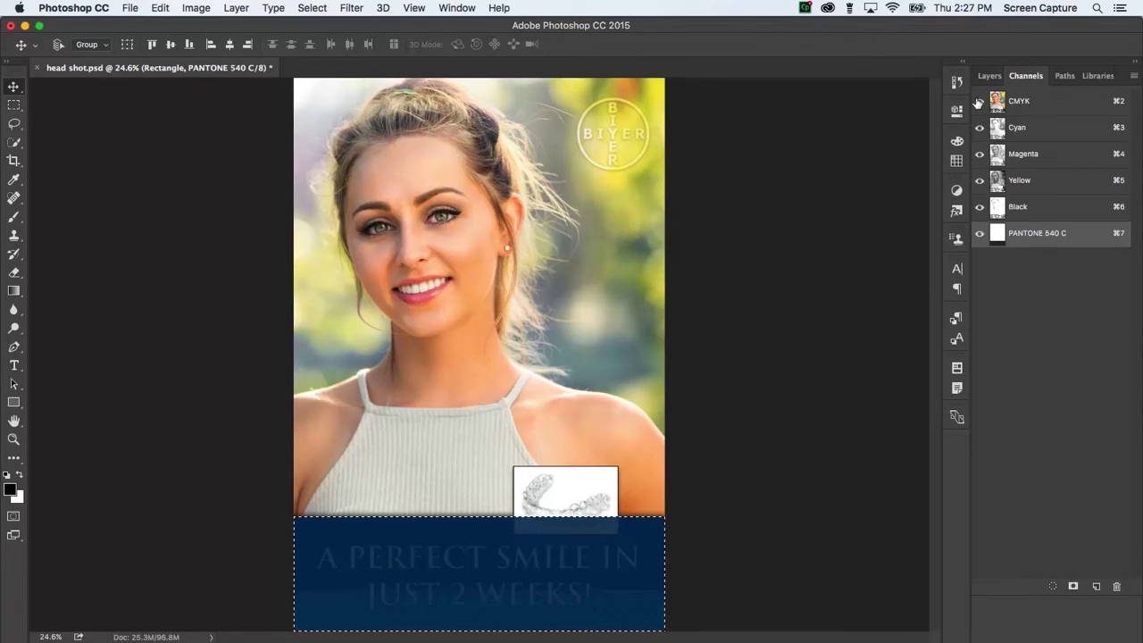
- Hide the CMYK composite so only the PANTONE 540 C spot channel shows
left_click(981, 103)
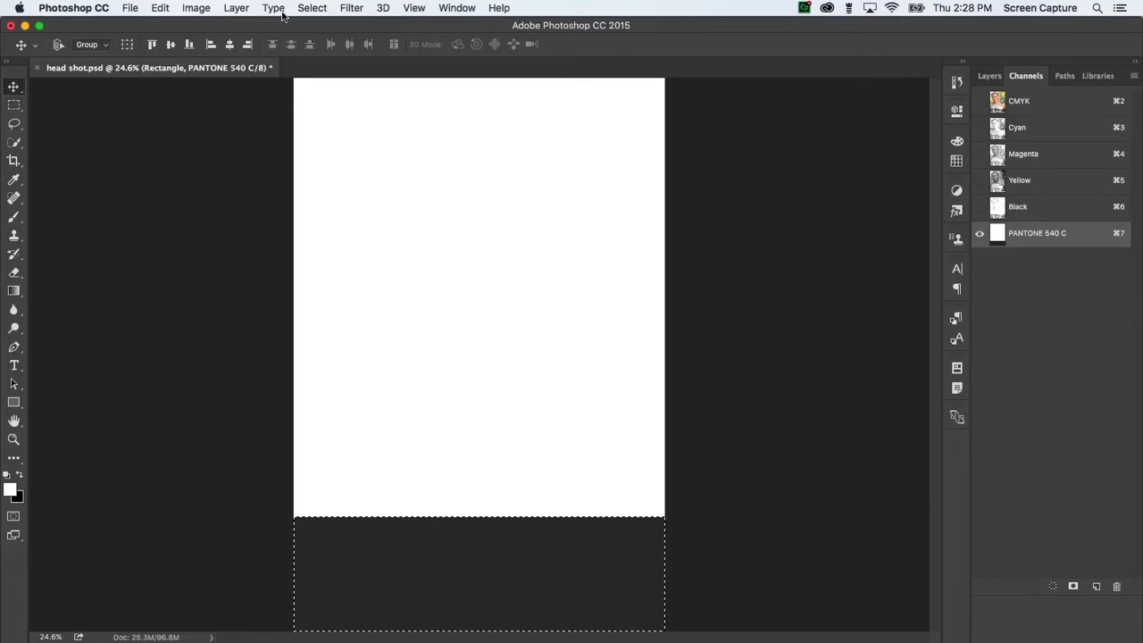
- Fill the banner selection in the PANTONE 540 C channel with Black at 100% opacity
left_click(160, 8)
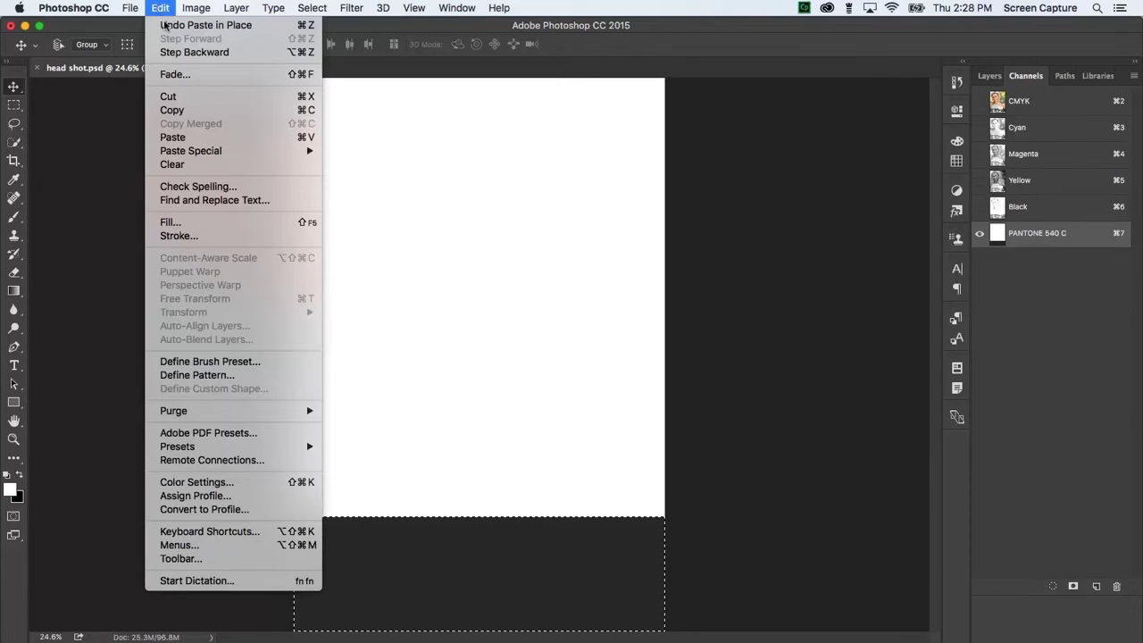
left_click(218, 222)
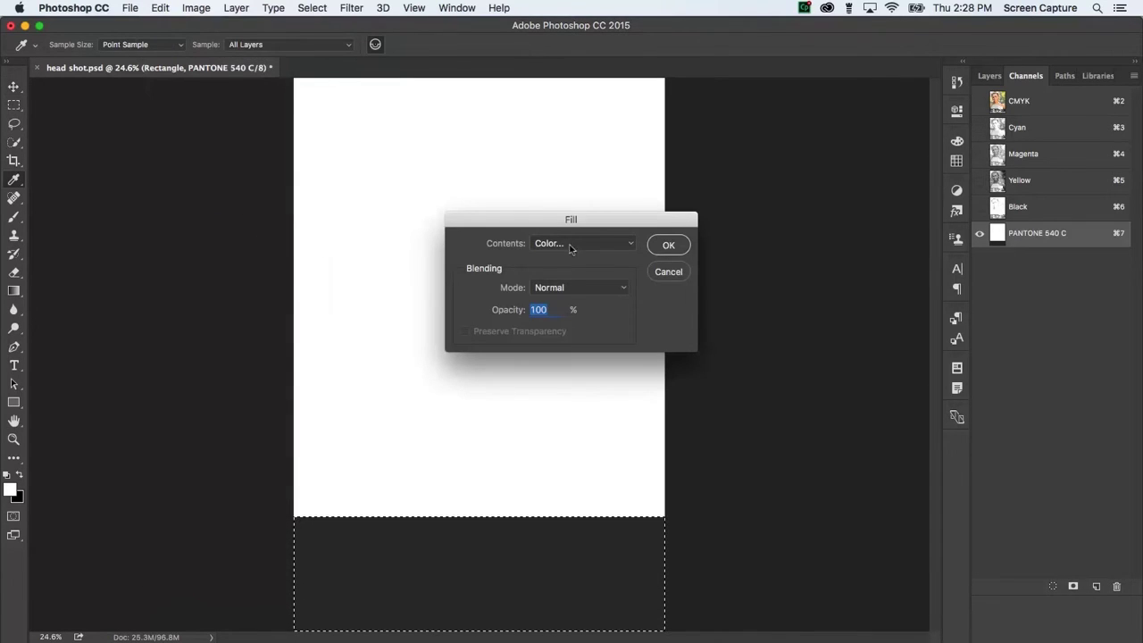
left_click(571, 242)
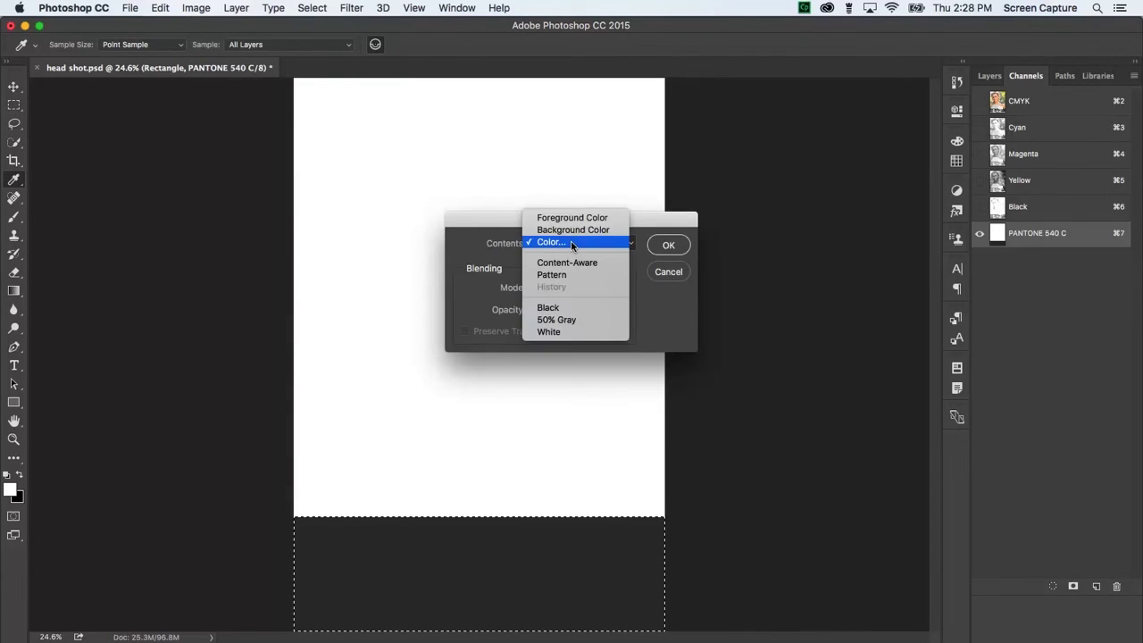
left_click(582, 307)
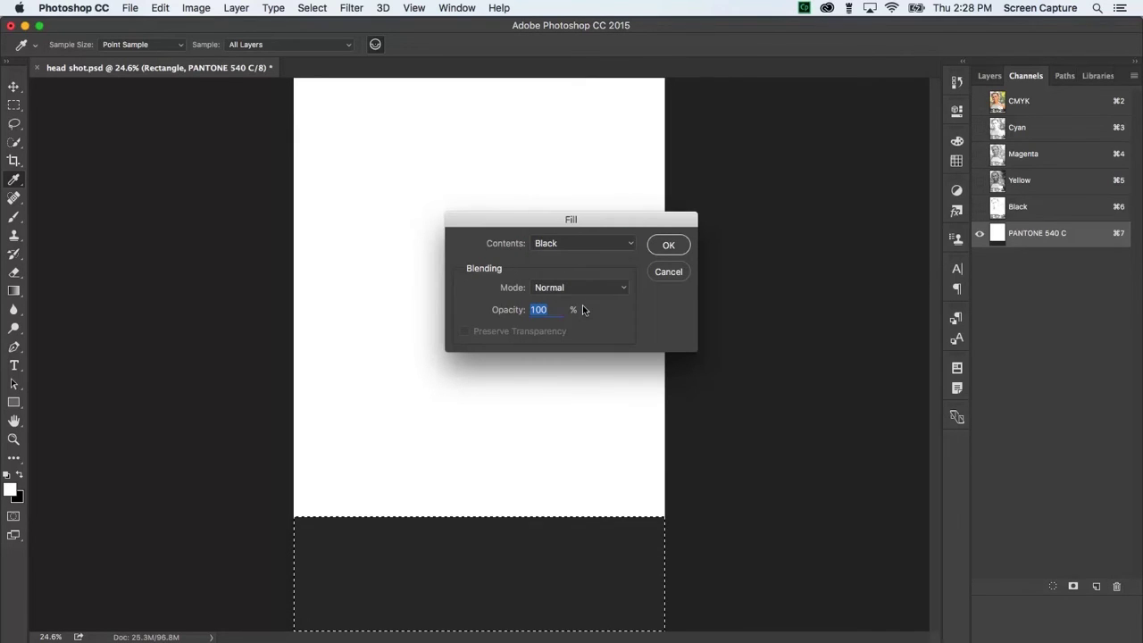
left_click(664, 244)
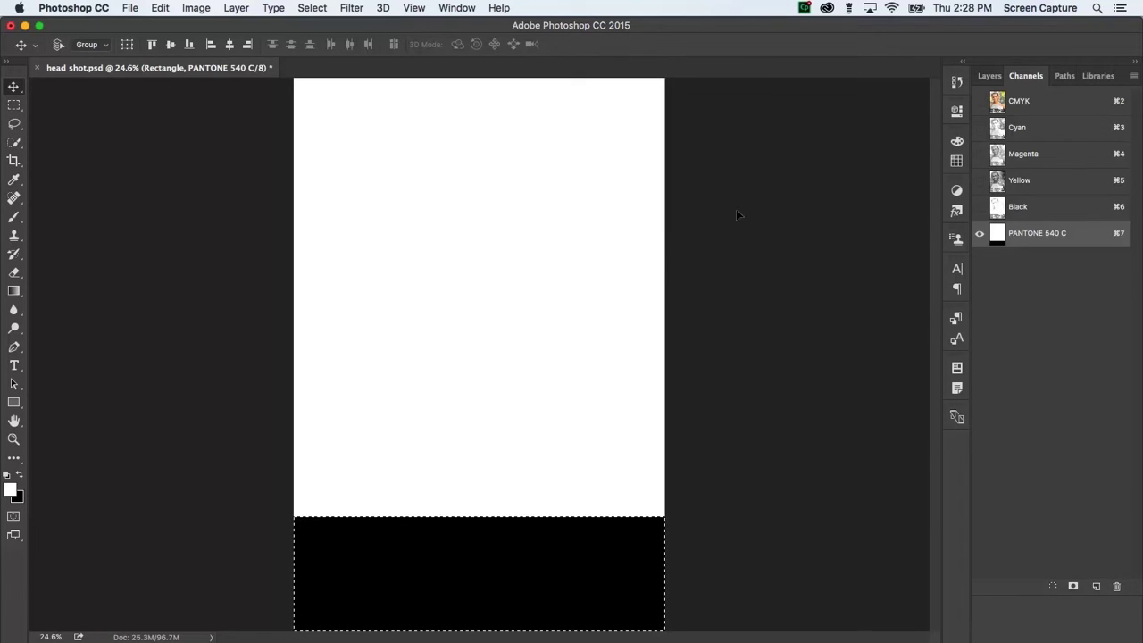
- Make the CMYK channels visible again, deselect the banner, and return to the CMYK composite channel
left_click(980, 104)
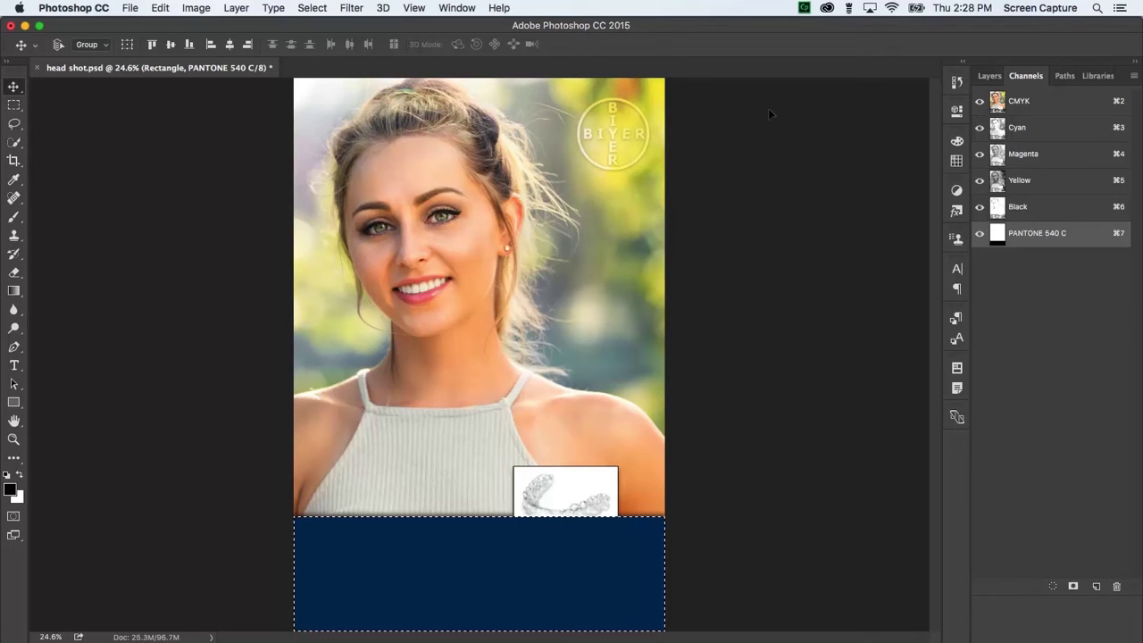
left_click(314, 8)
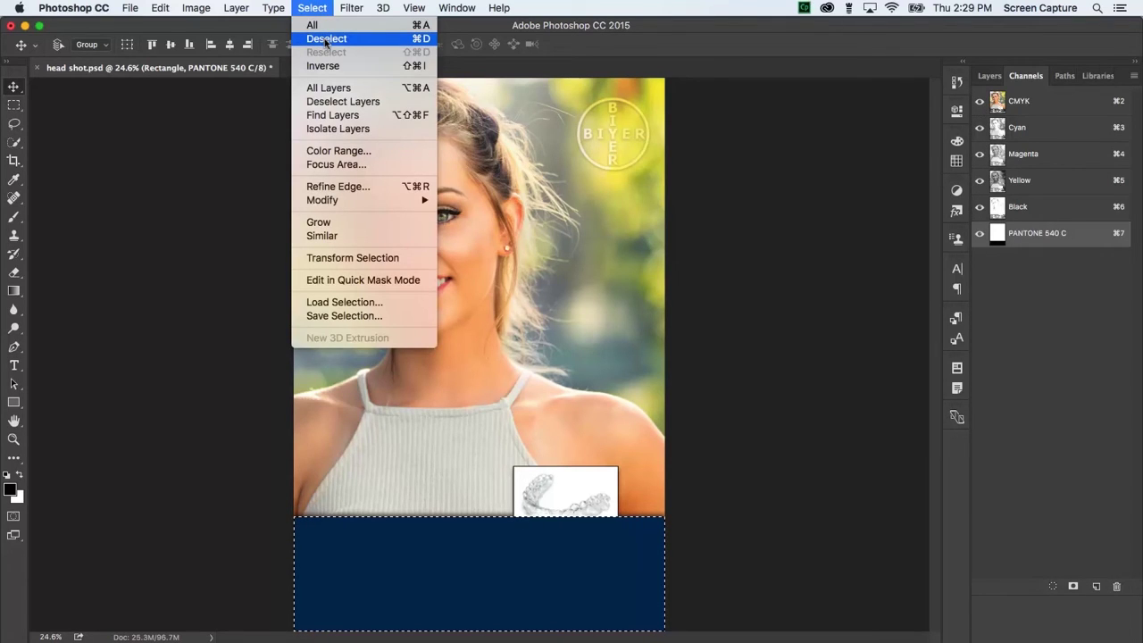
left_click(327, 39)
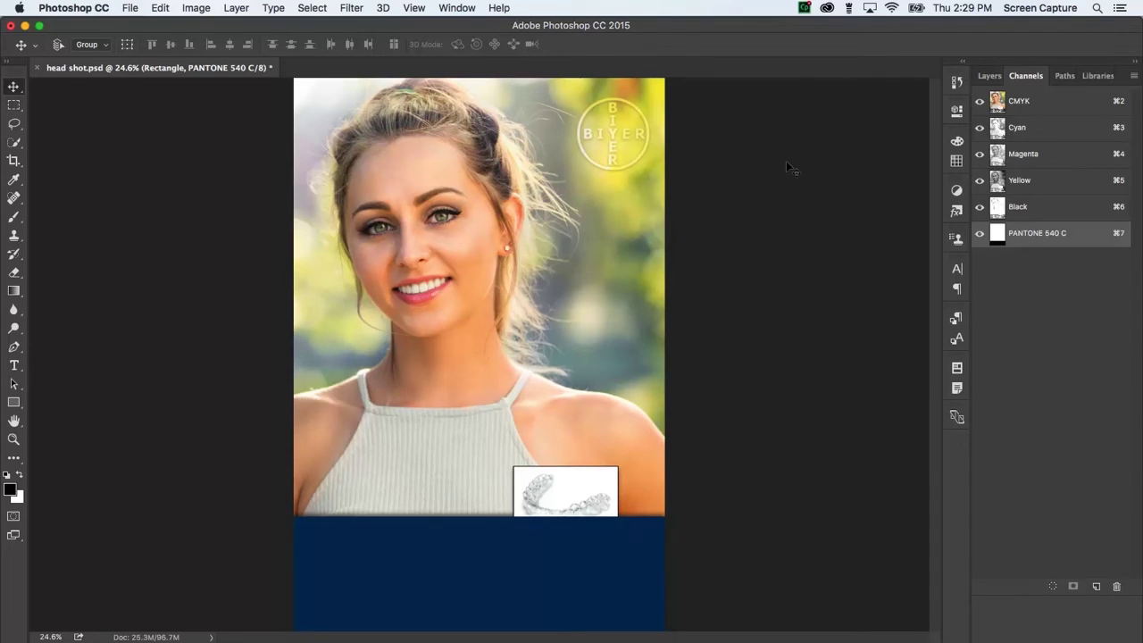
left_click(1026, 102)
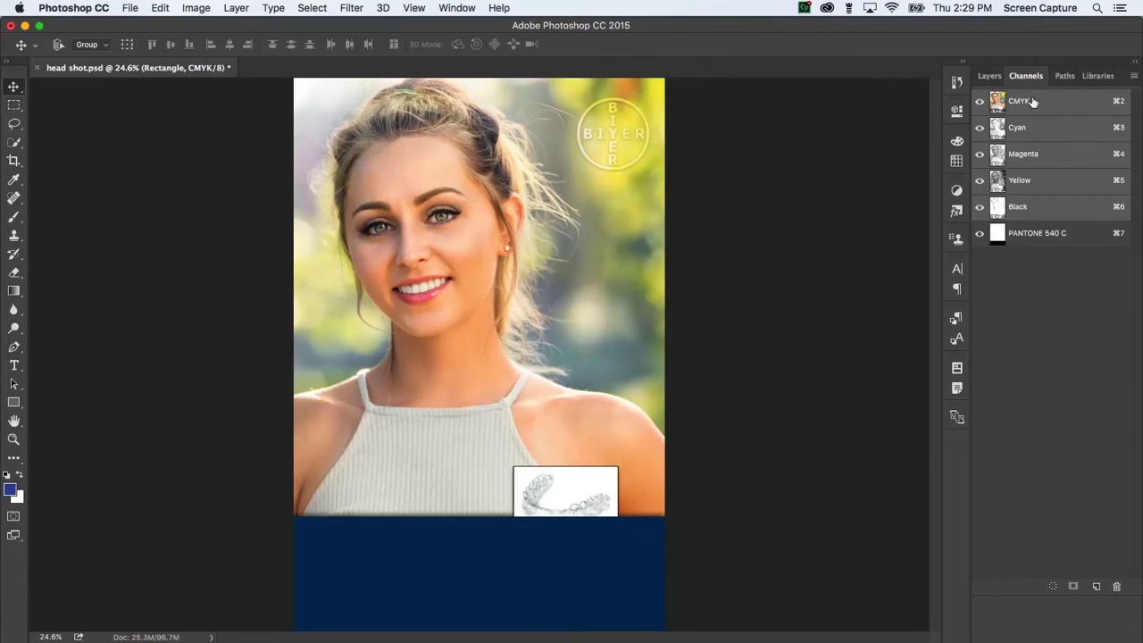
- Switch to the Layers panel to show the poster's layer list
left_click(988, 76)
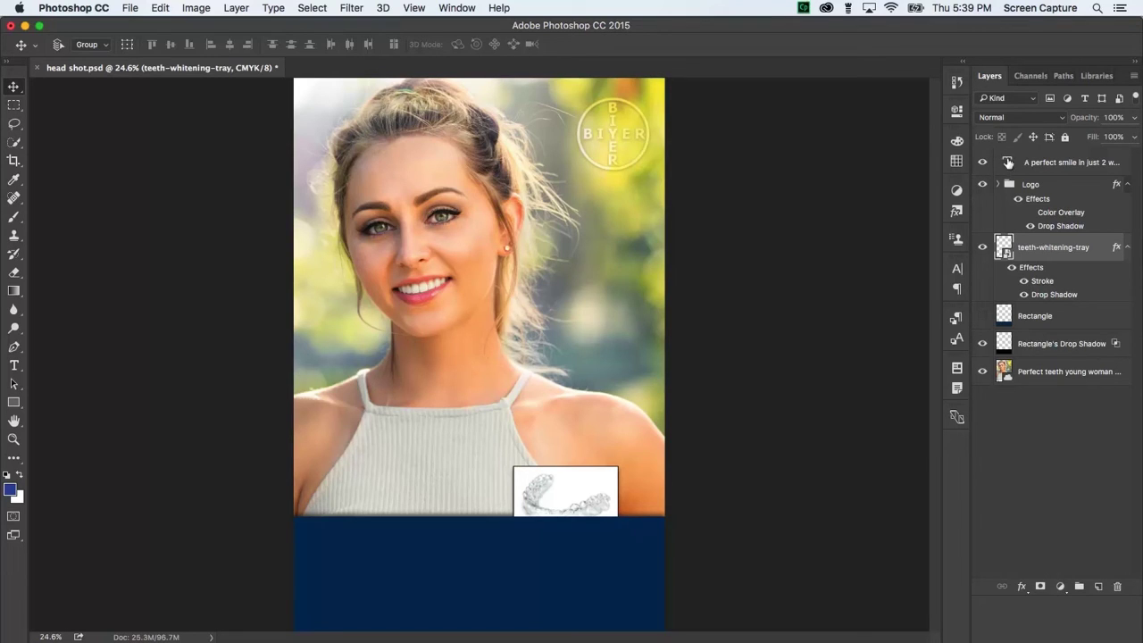
- Load the letter shapes of 'A PERFECT SMILE IN JUST 2 WEEKS!' with Select Pixels
right_click(1007, 165)
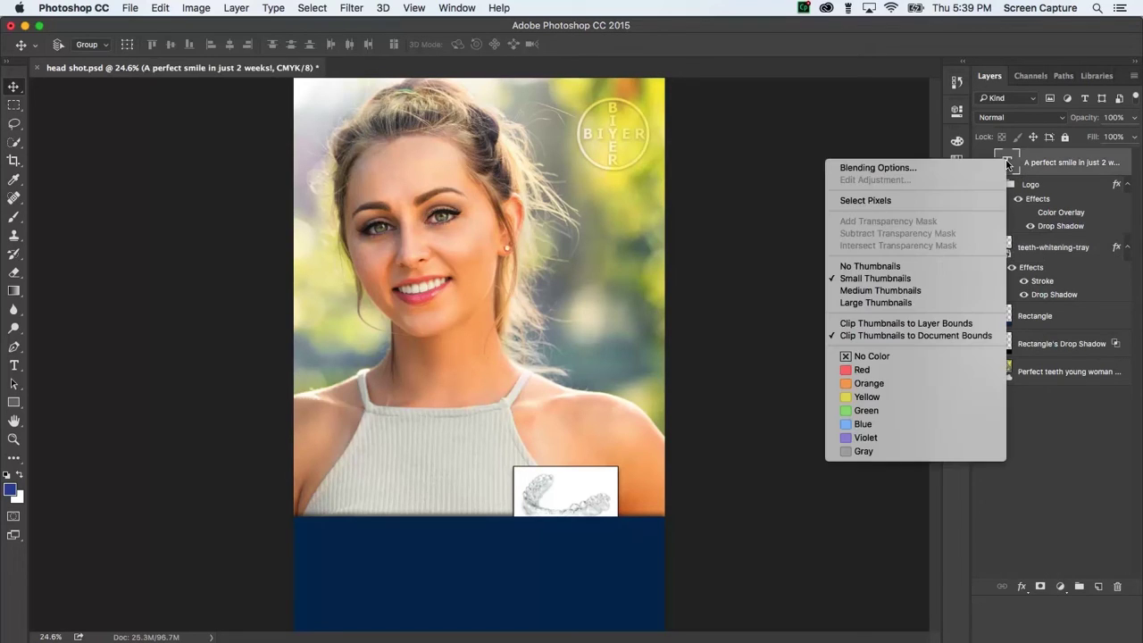
left_click(967, 202)
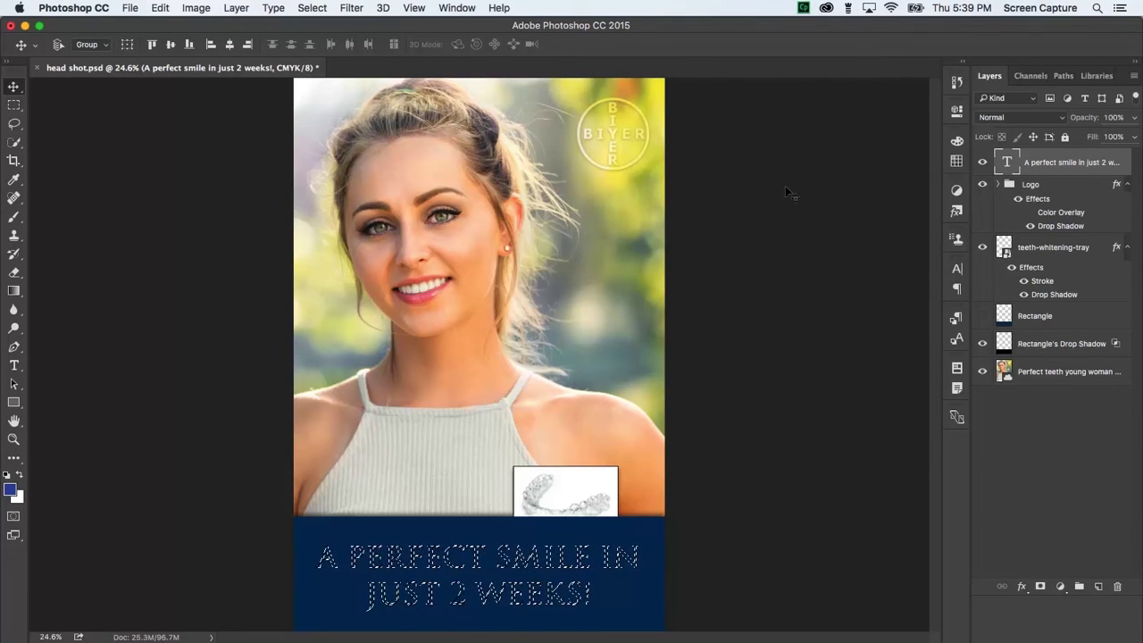
- Save the headline letter selection as a new channel called 'Text Mask'
left_click(312, 8)
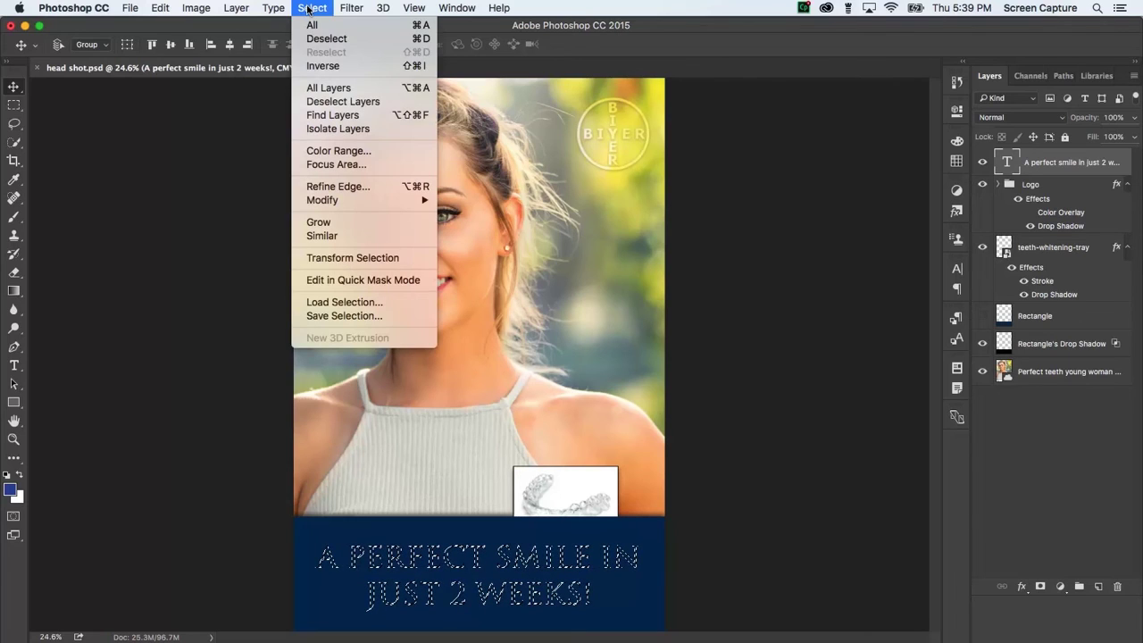
left_click(389, 320)
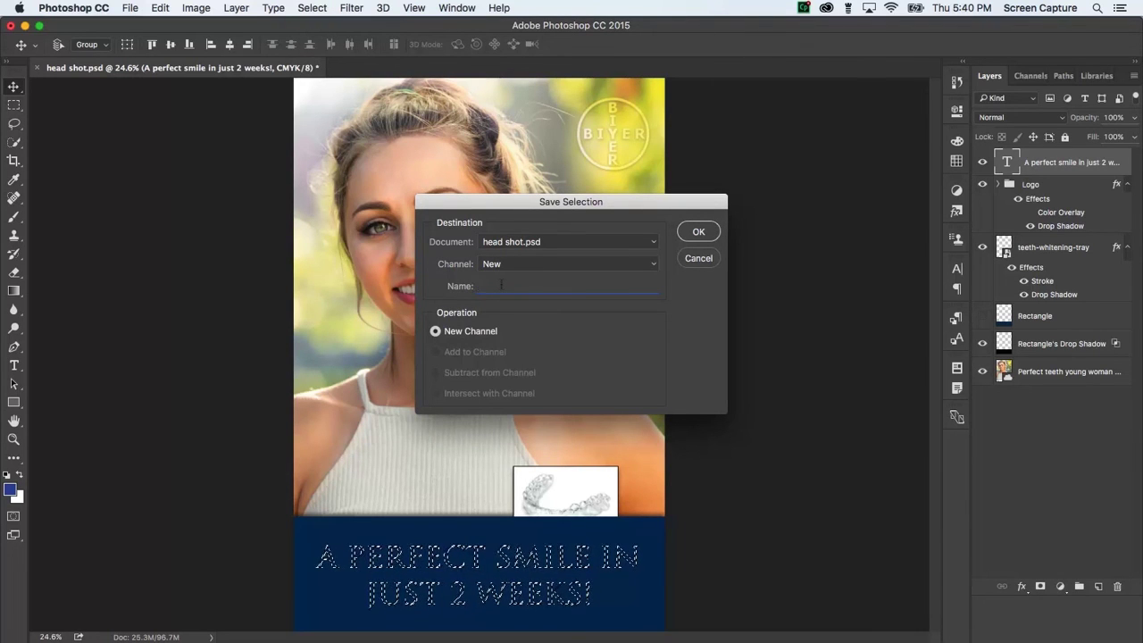
type("Text")
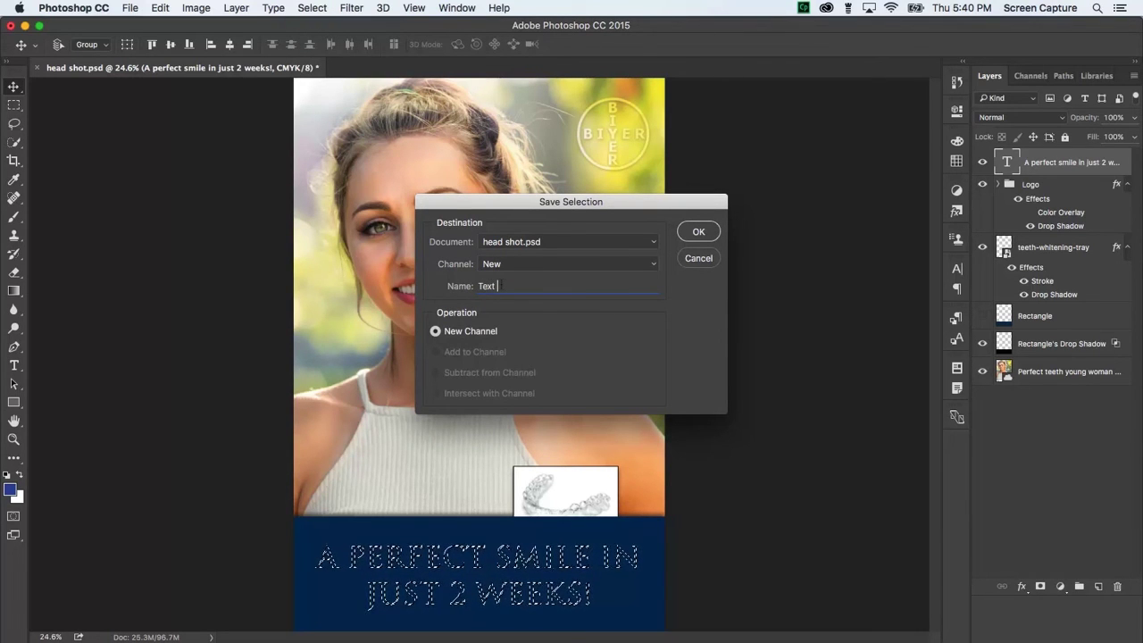
type(" Mask")
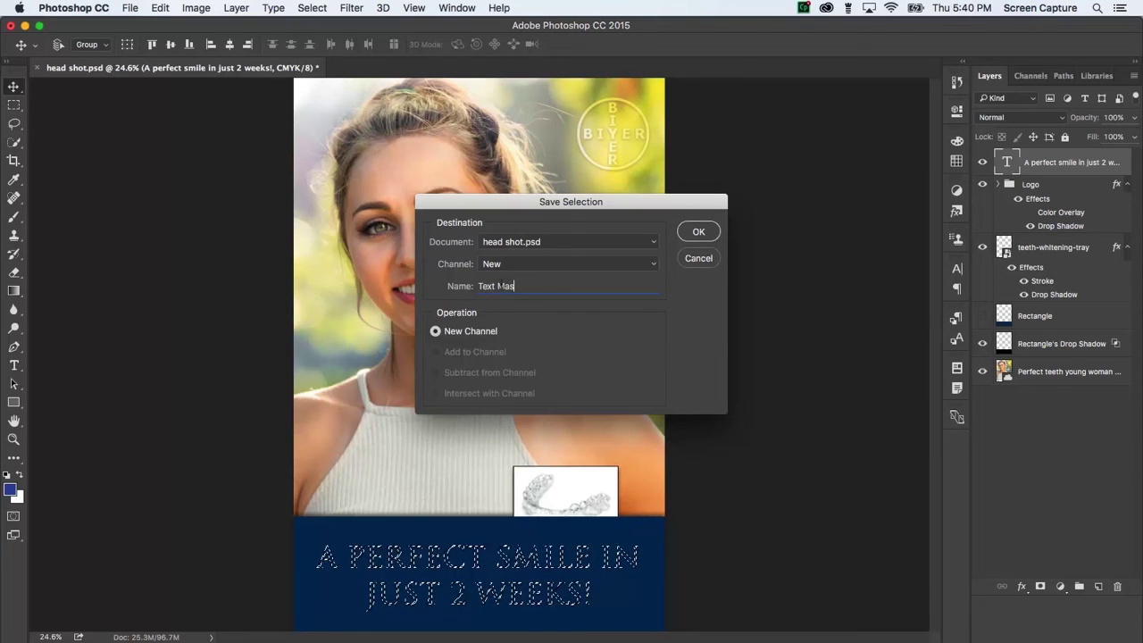
left_click(699, 232)
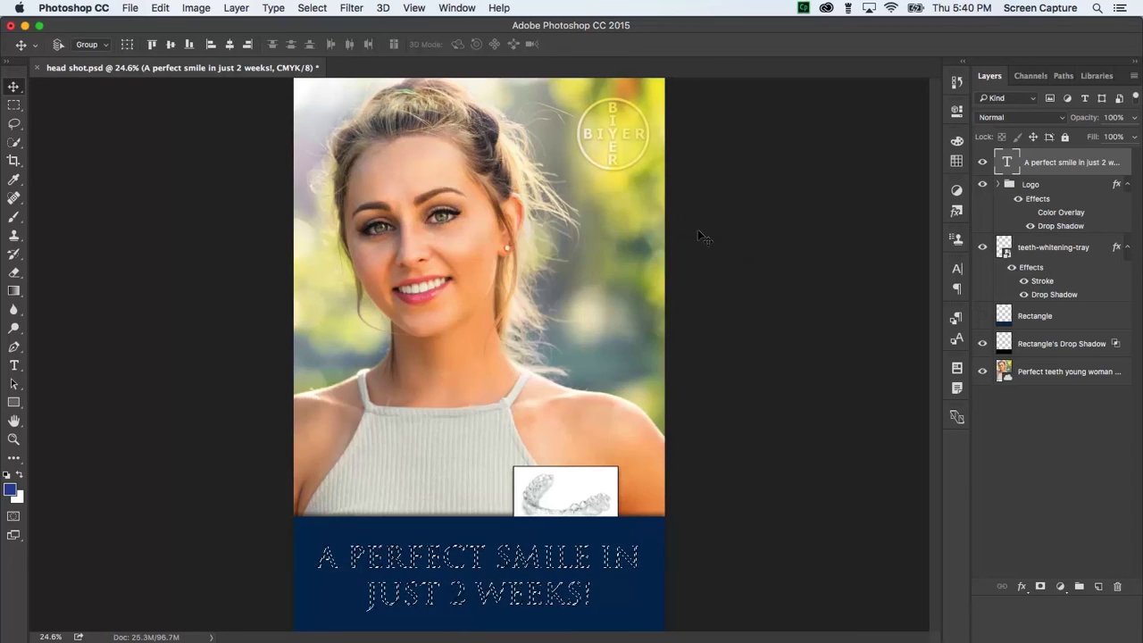
- Select the tray layer's pixels, then add the Text Mask channel to that selection
right_click(1002, 246)
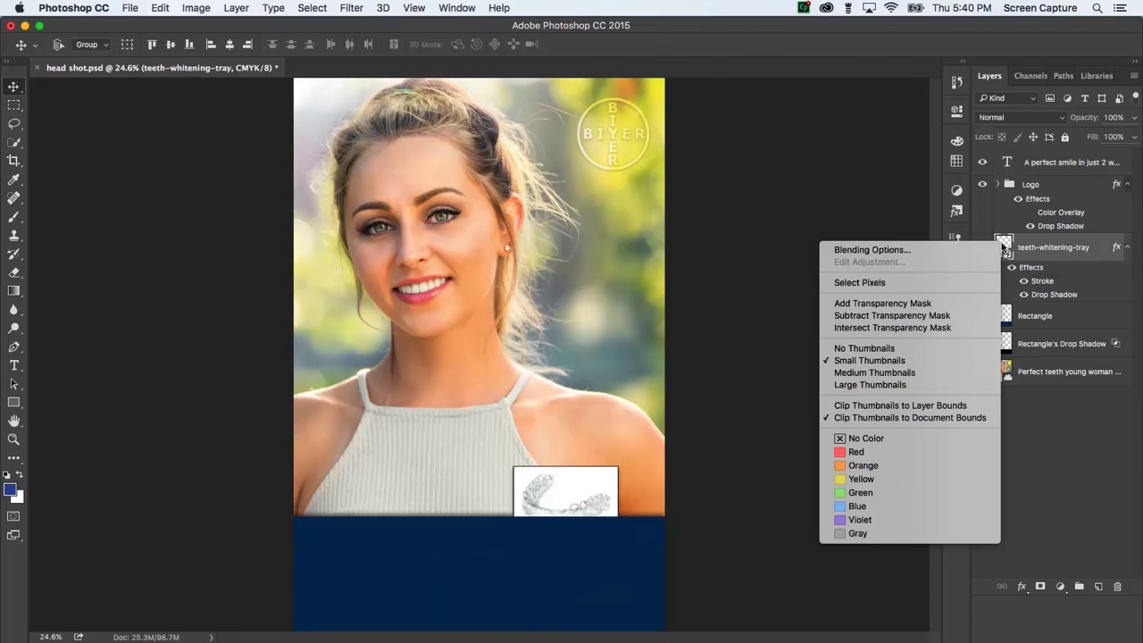
left_click(959, 283)
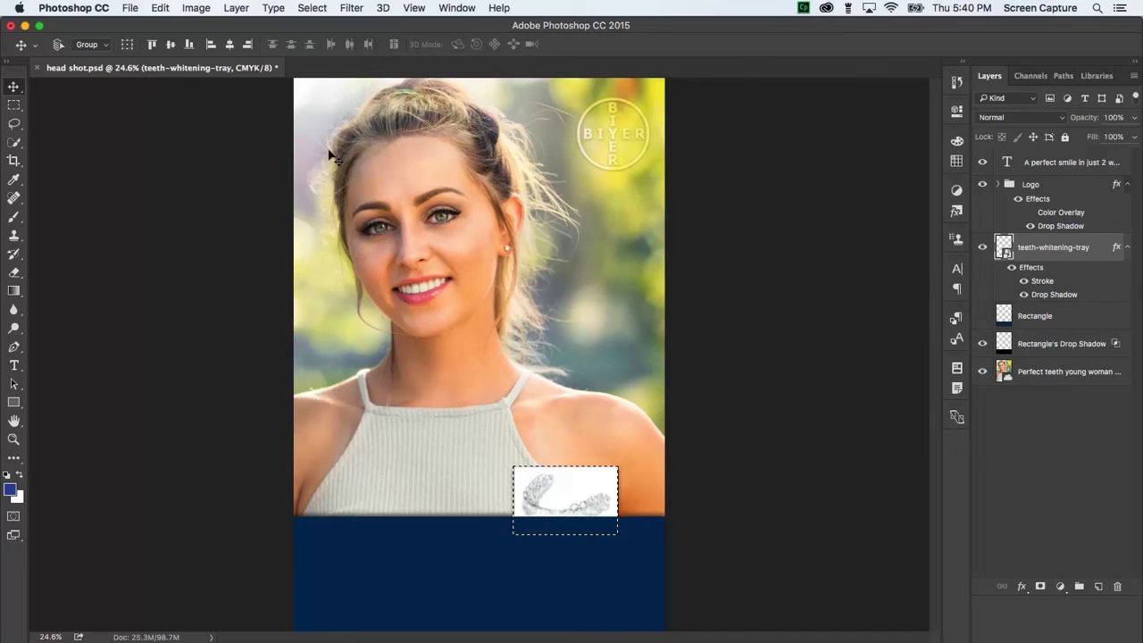
left_click(315, 8)
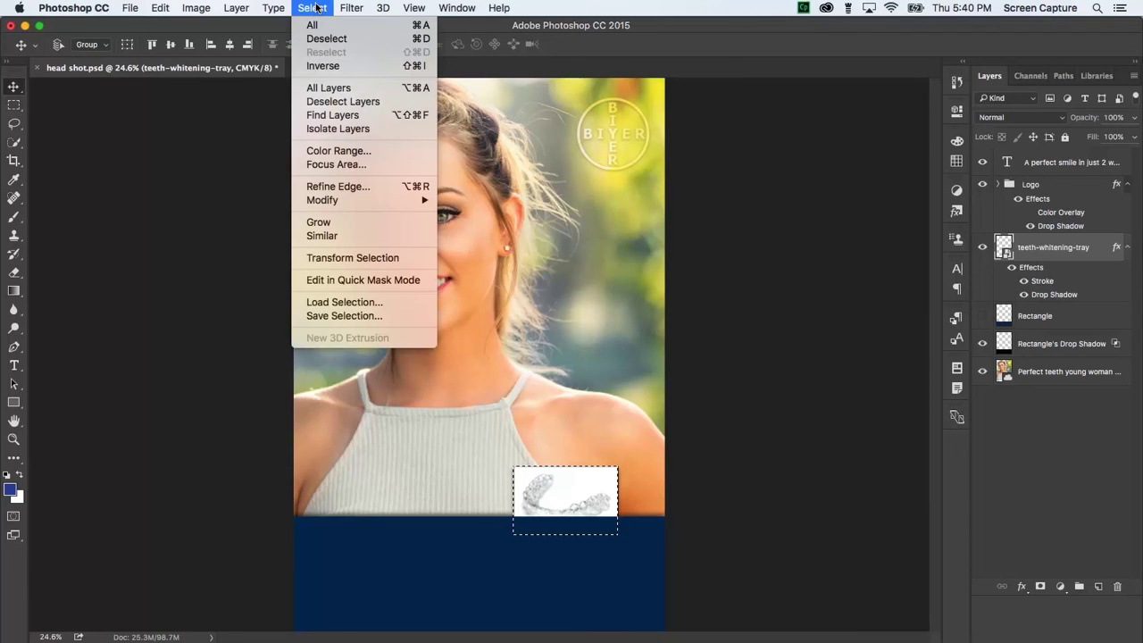
left_click(331, 303)
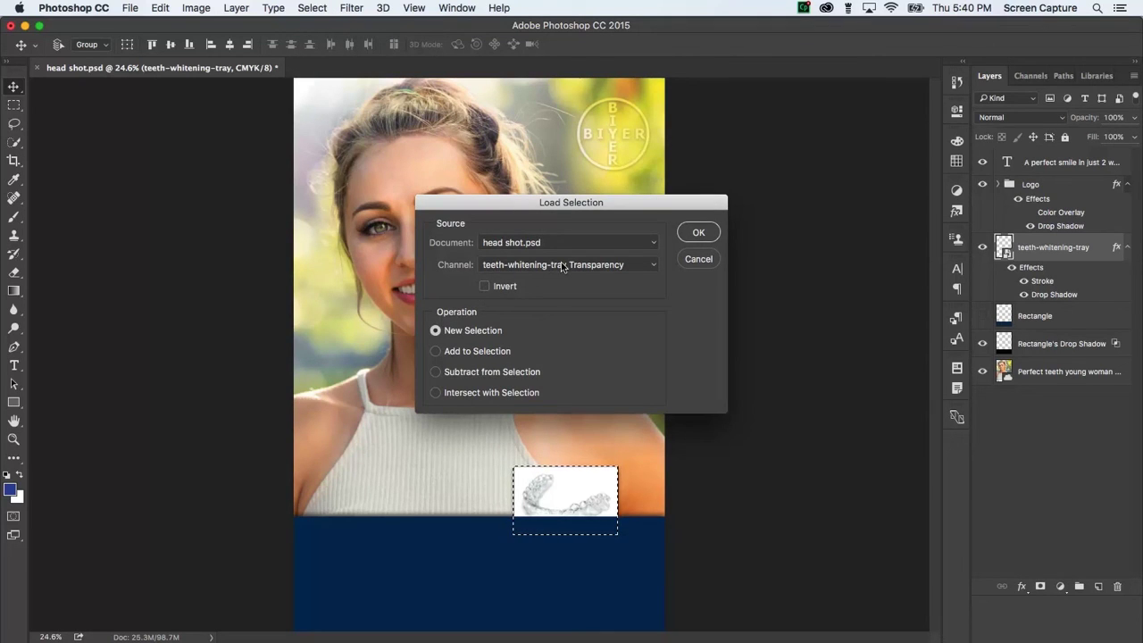
left_click(640, 266)
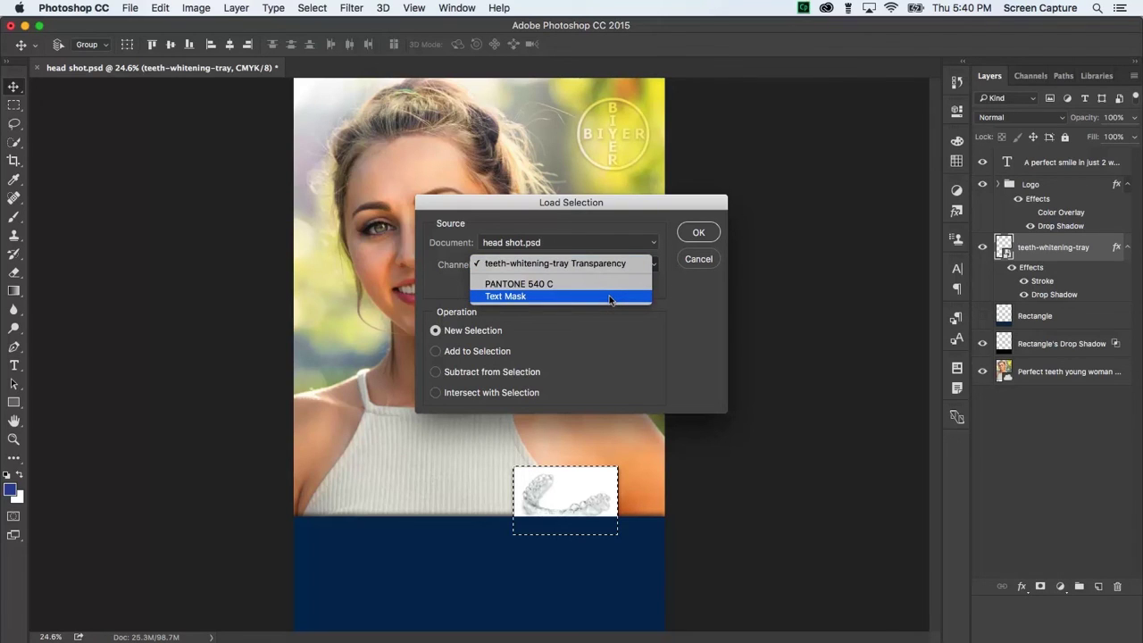
left_click(610, 298)
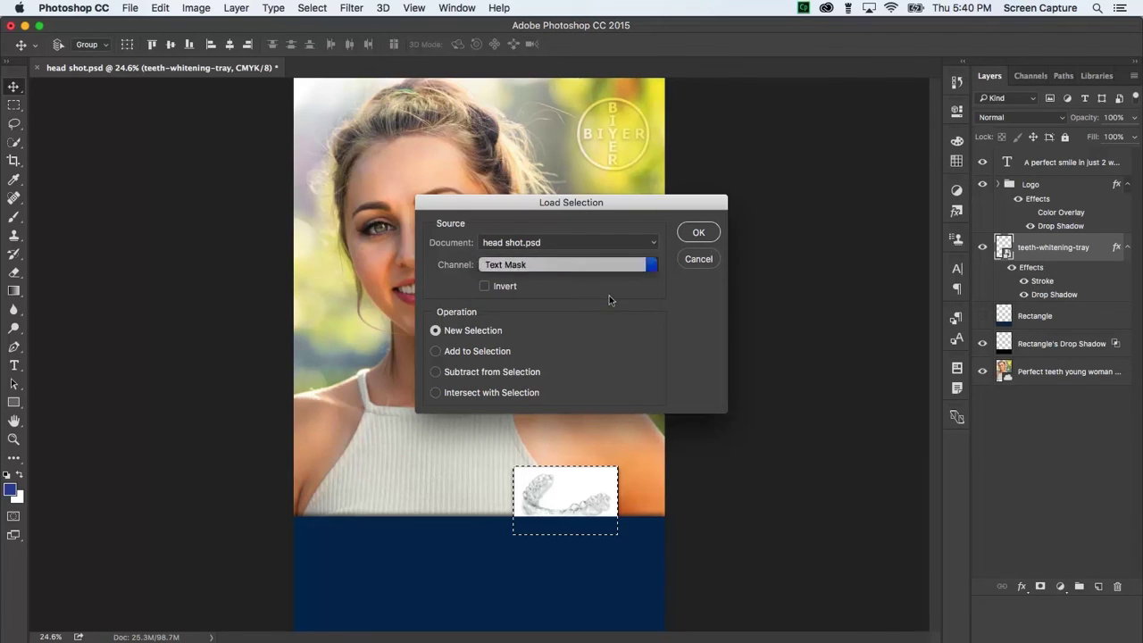
left_click(436, 352)
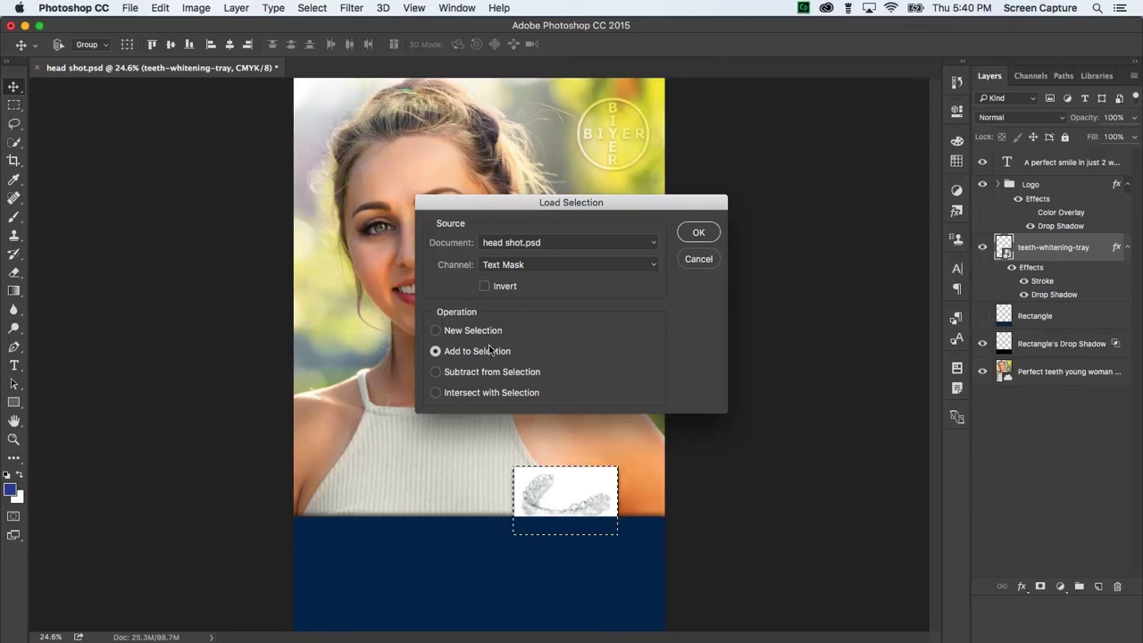
left_click(698, 233)
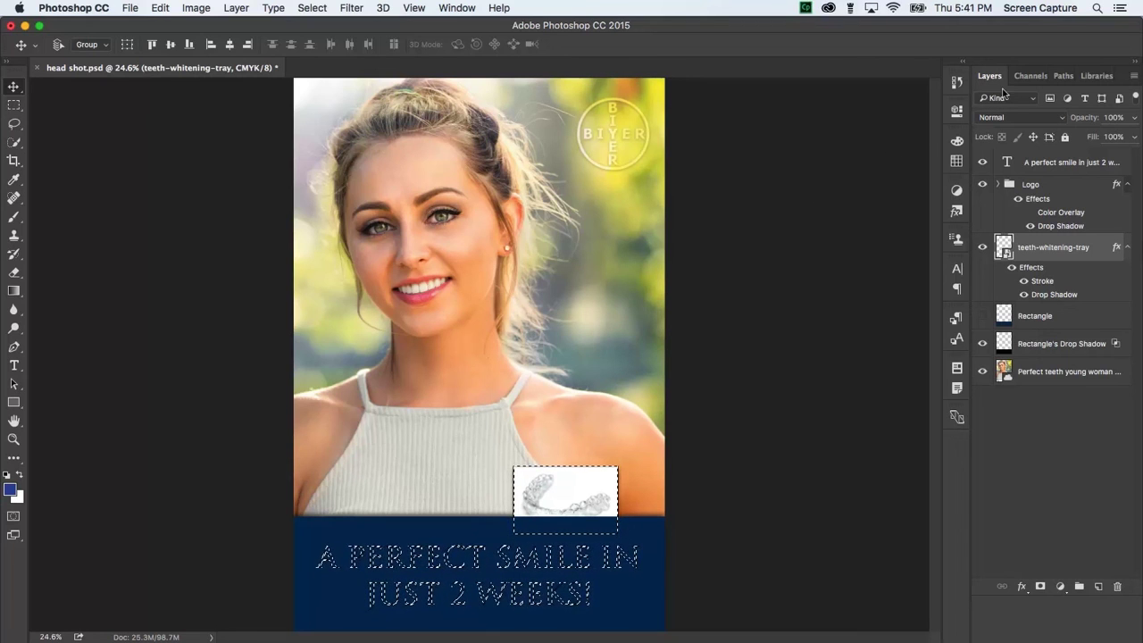
- Delete the text and tray areas from the PANTONE 540 C channel, then deselect
left_click(1028, 76)
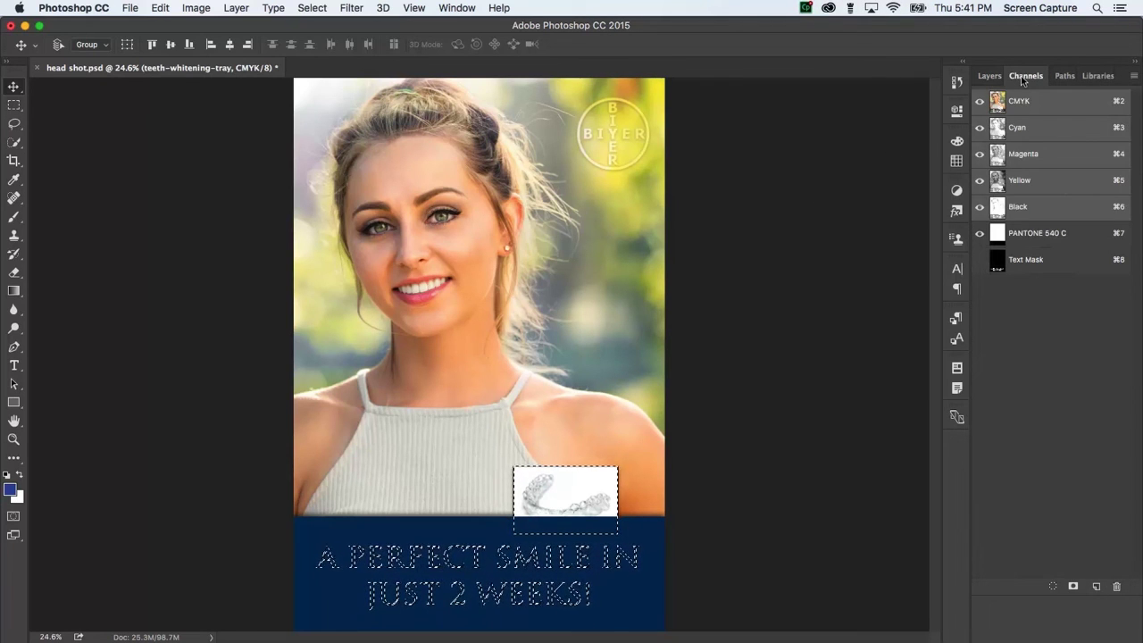
left_click(1028, 235)
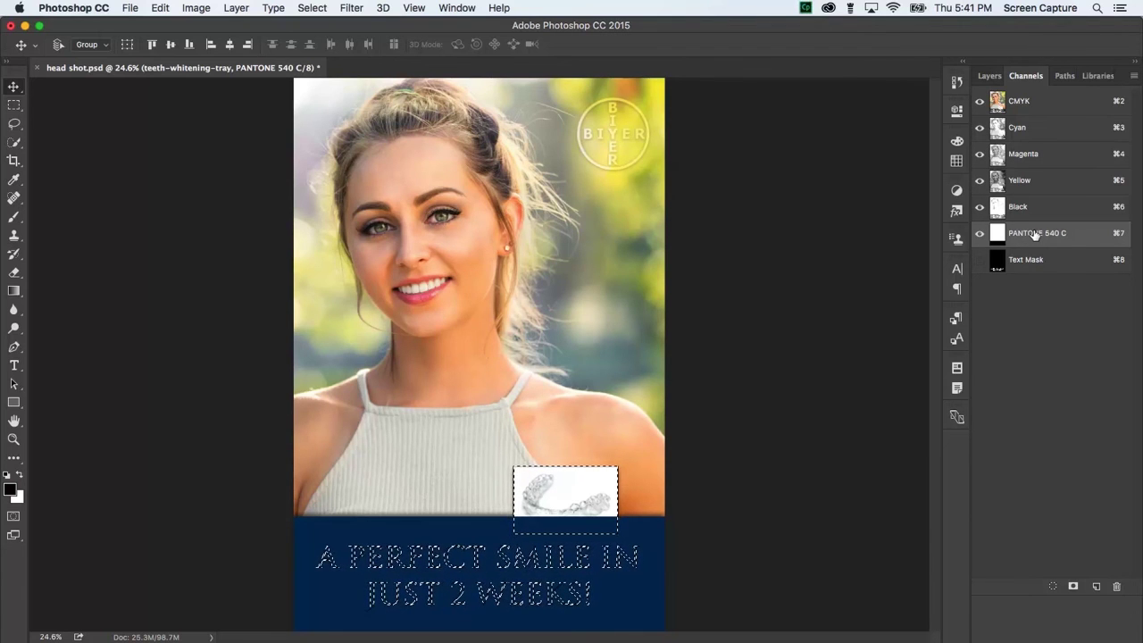
key("BackSpace")
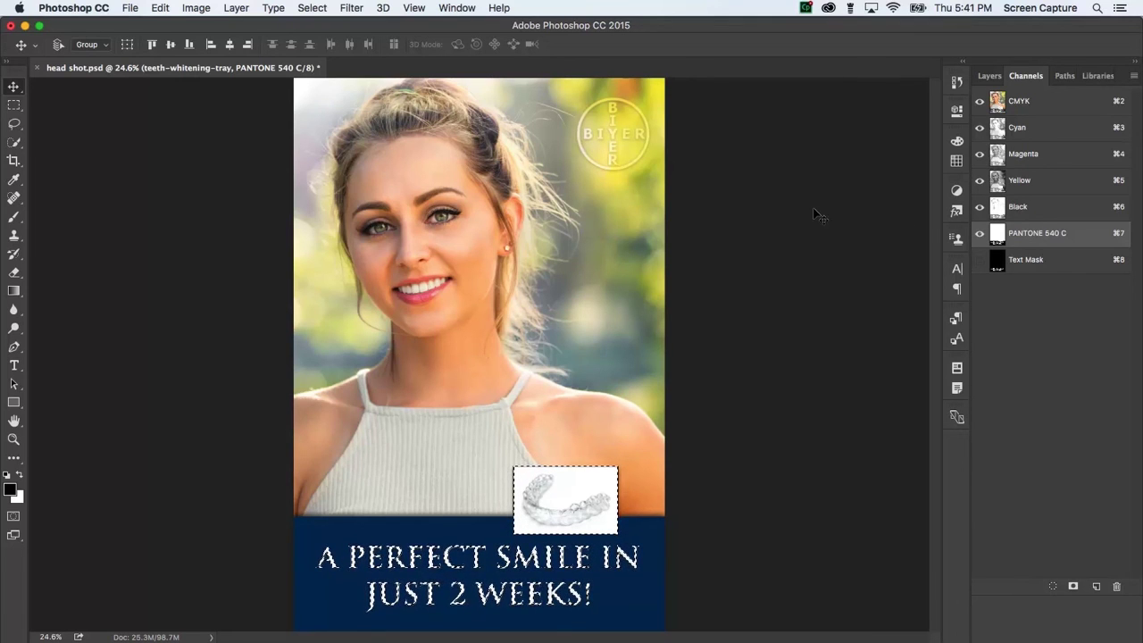
left_click(318, 9)
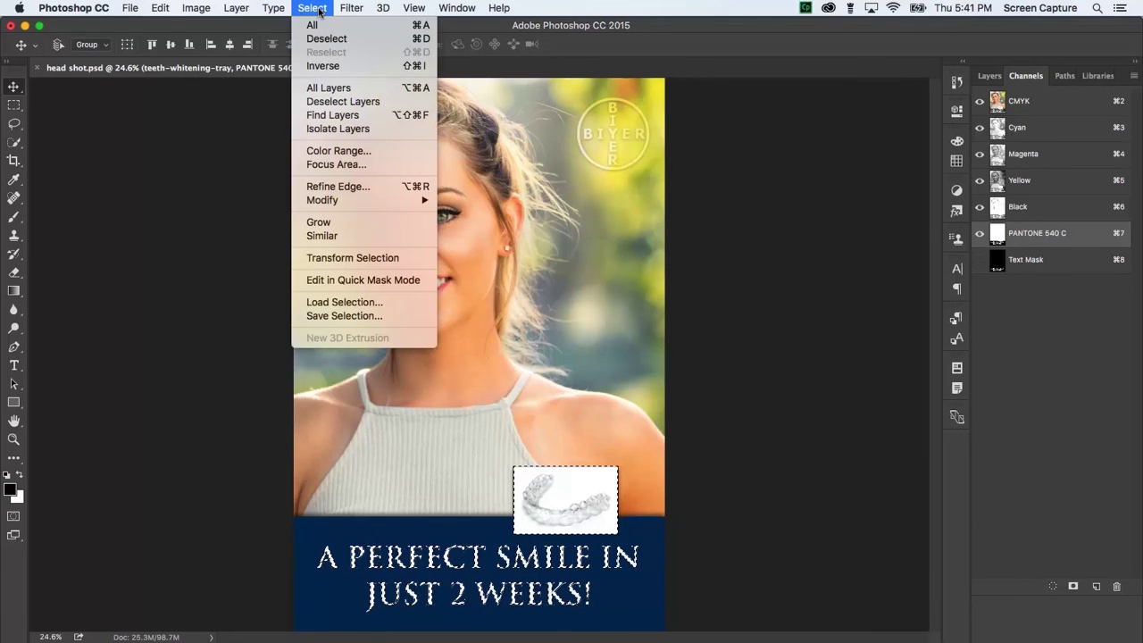
left_click(324, 39)
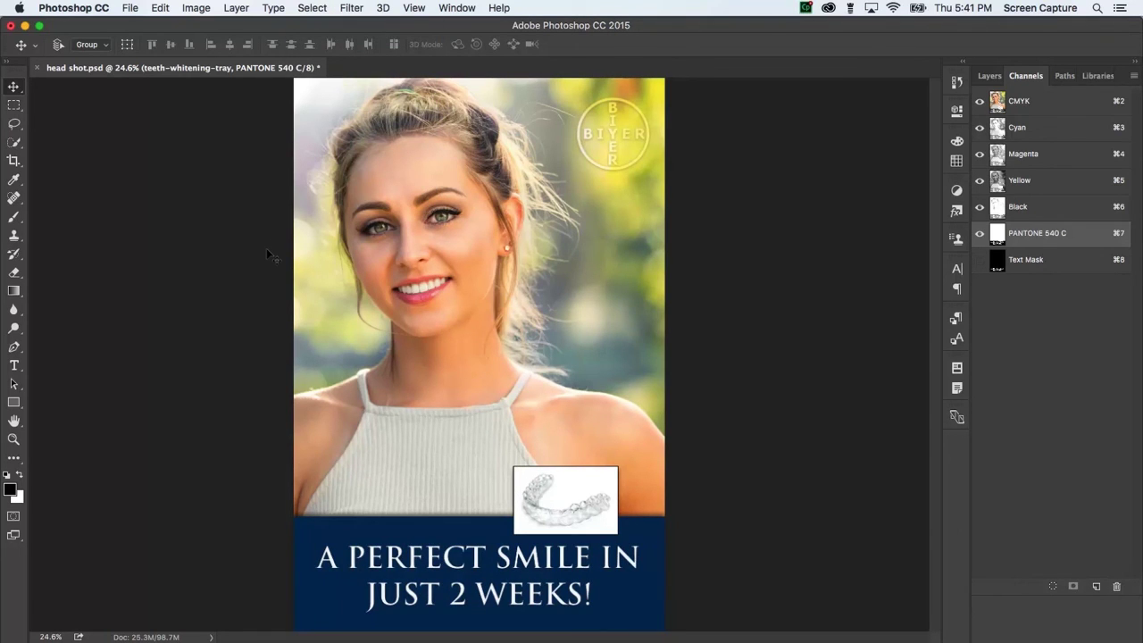
left_click(1015, 132)
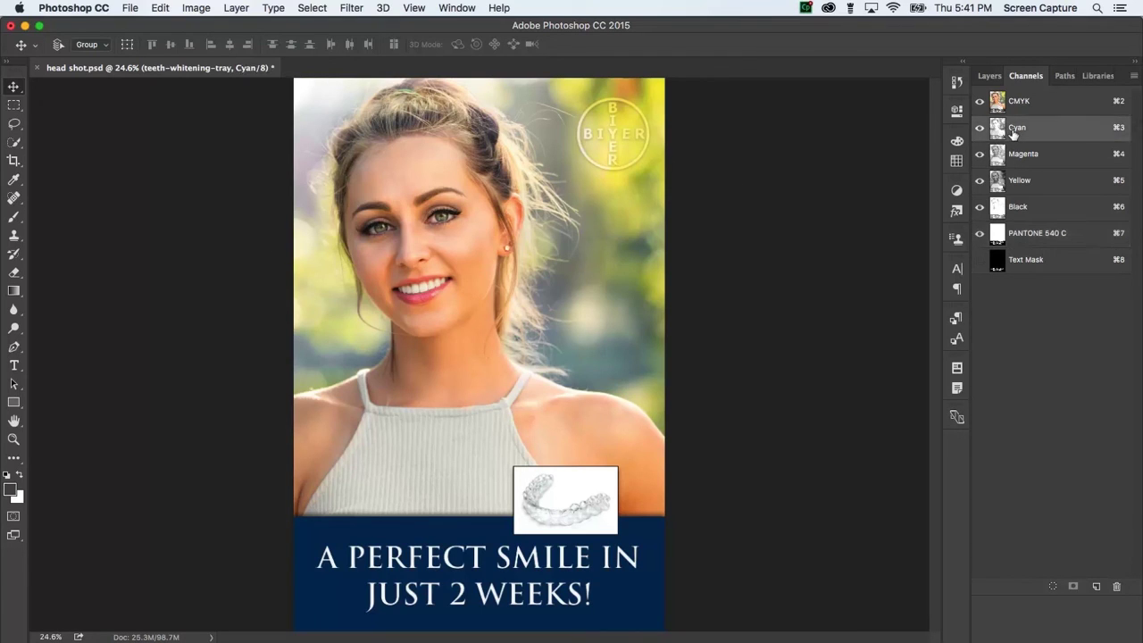
left_click(980, 101)
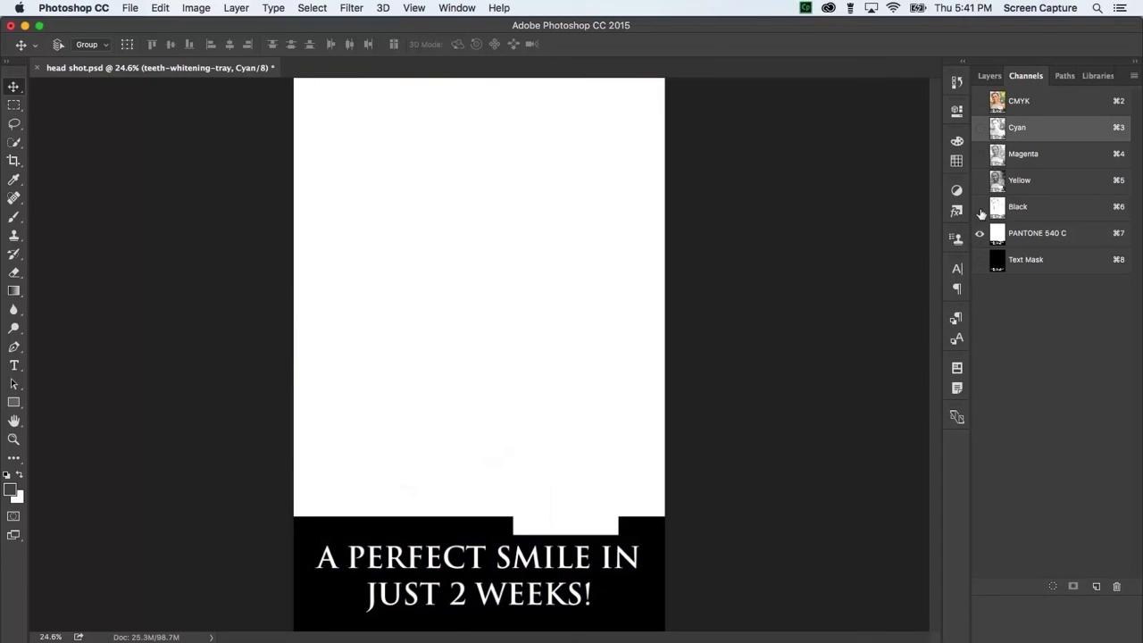
left_click(980, 128)
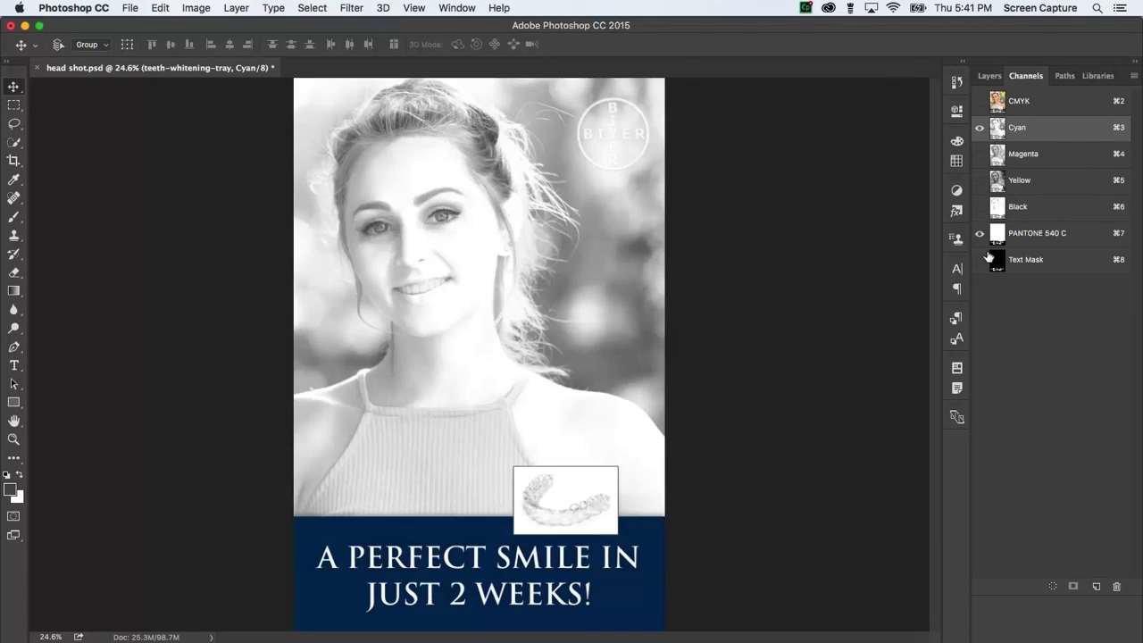
left_click(980, 233)
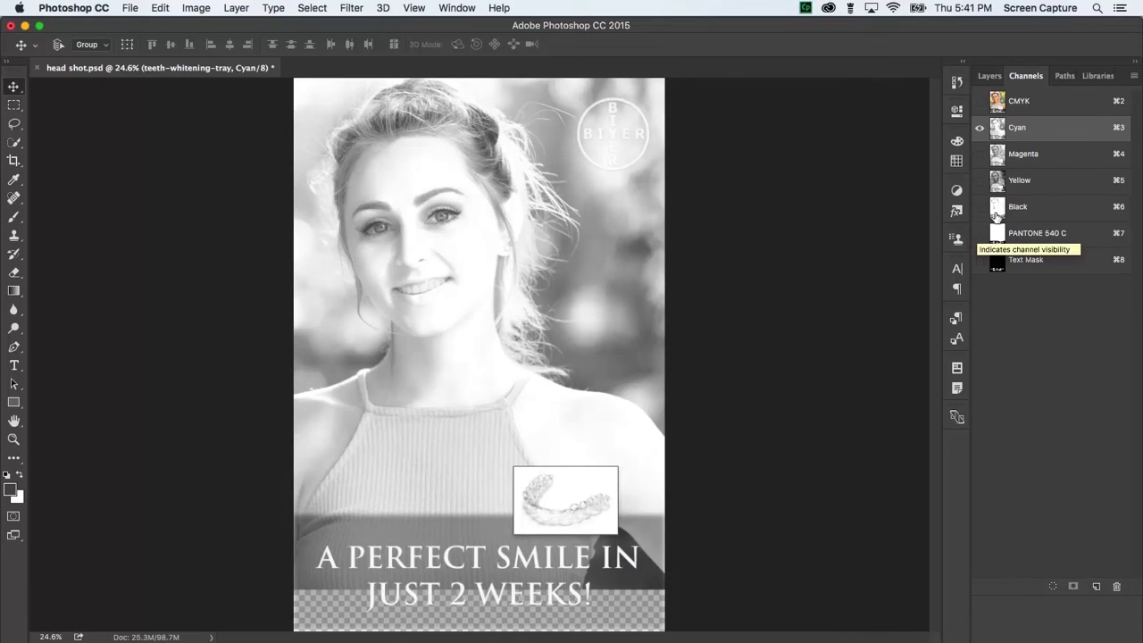
left_click(1020, 155)
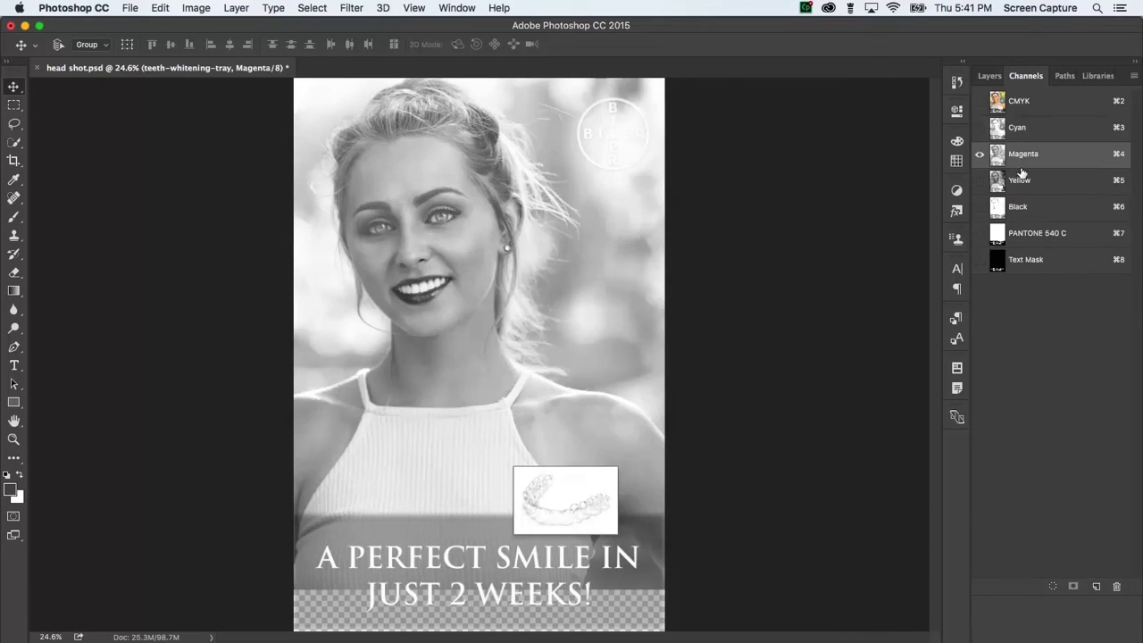
left_click(1023, 183)
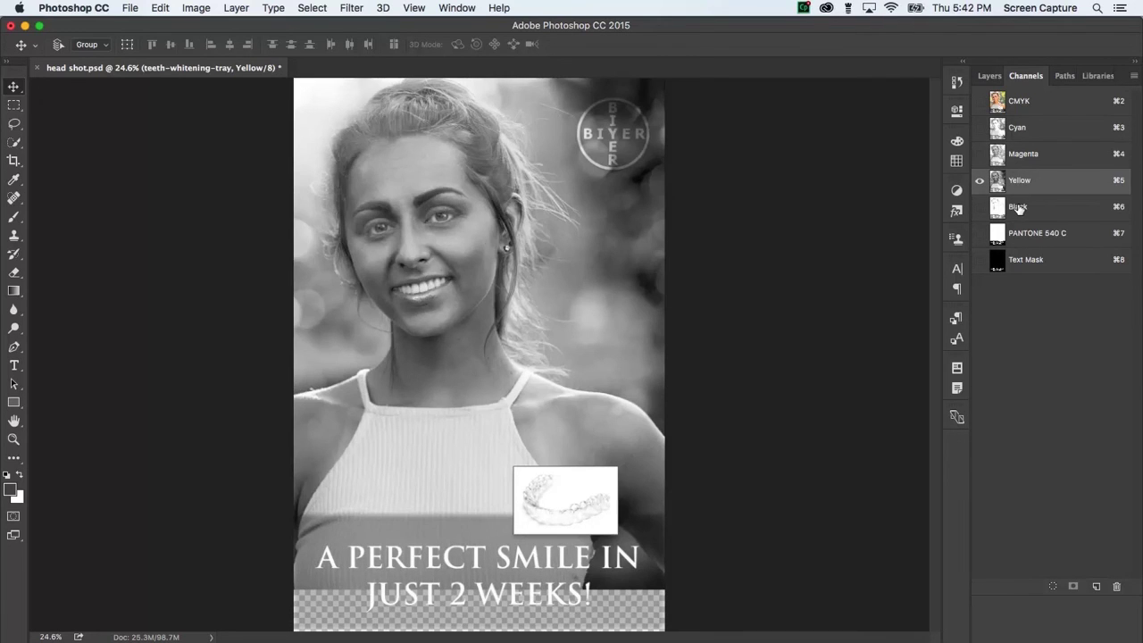
left_click(1019, 208)
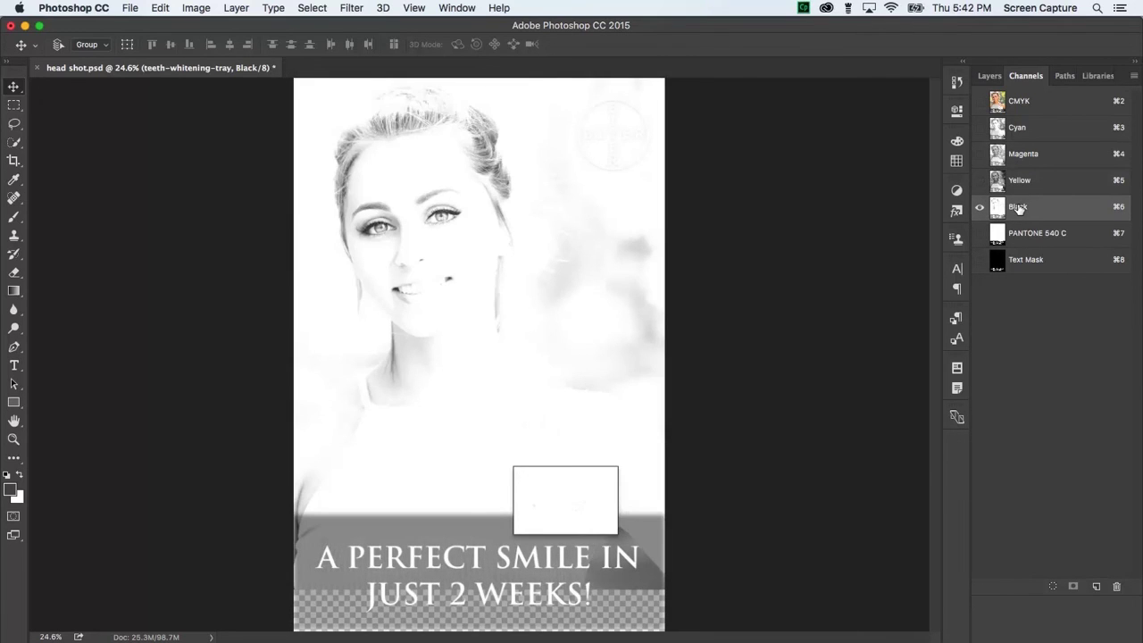
left_click(1023, 102)
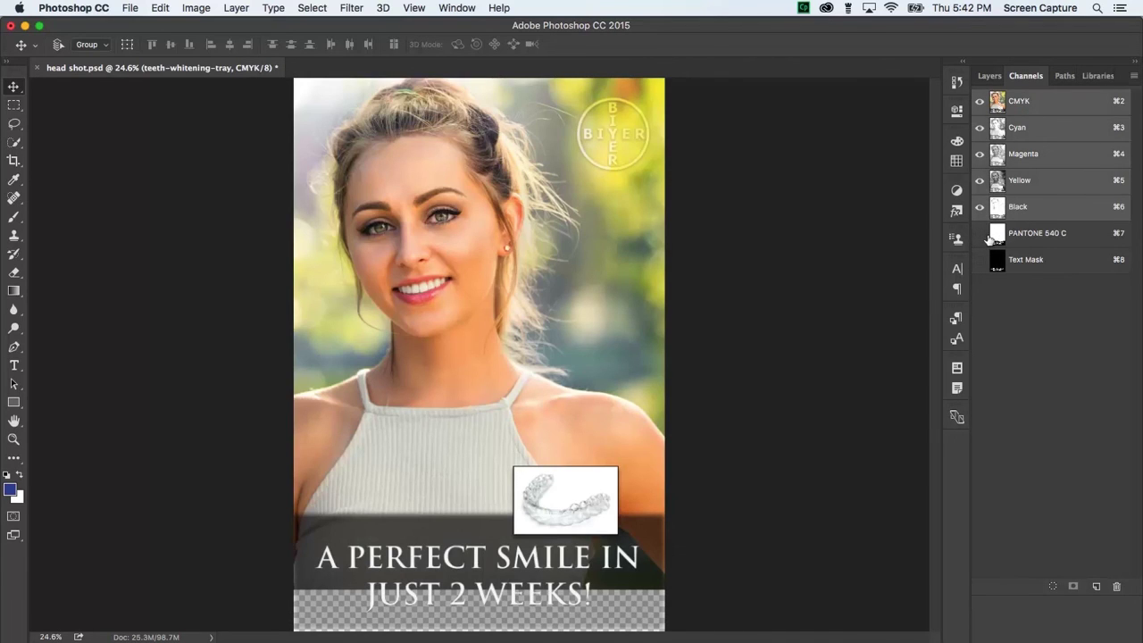
left_click(979, 235)
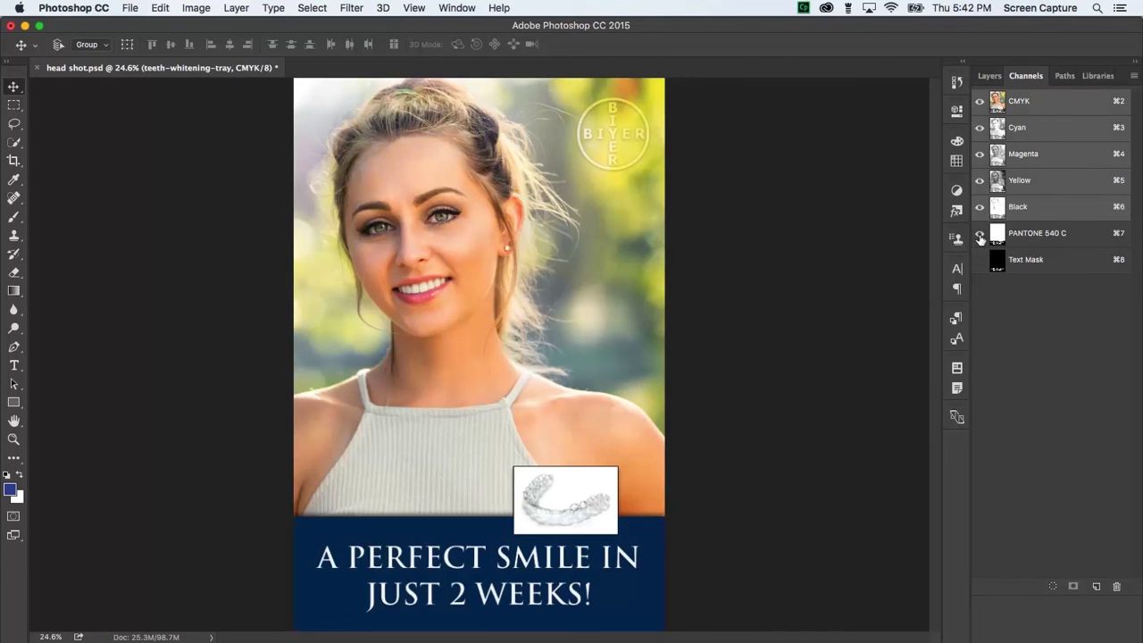